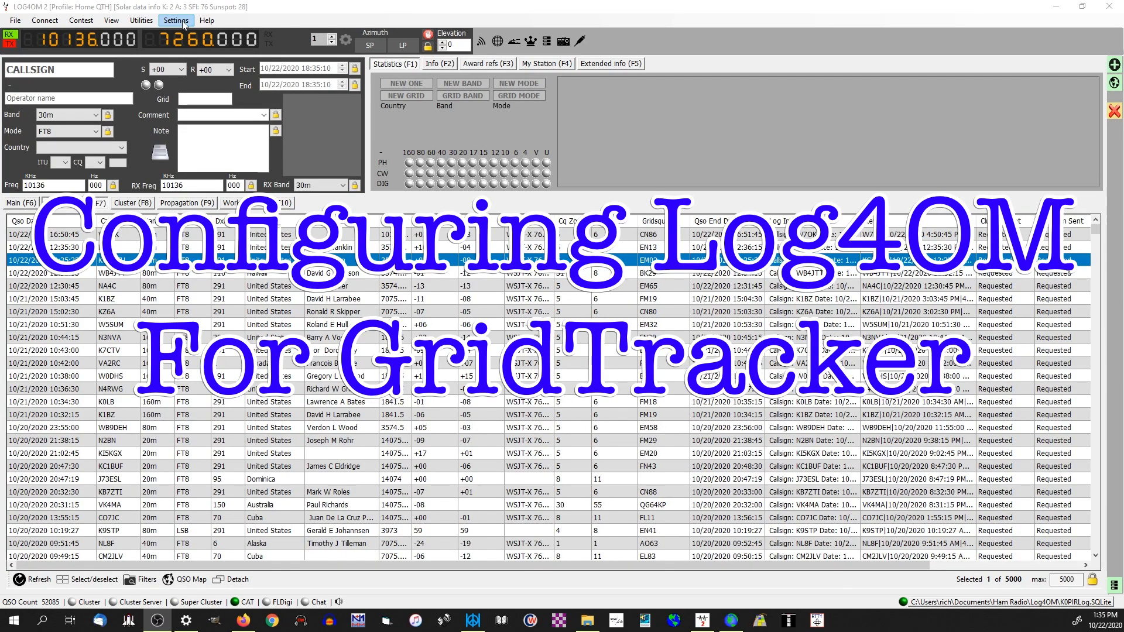
Step: Open the program configuration, view the WSJT-x / JTDX application settings, and go to the software integration Connections settings
{"action": "left_click", "coordinate": [184, 25]}
{"action": "left_click", "coordinate": [176, 21]}
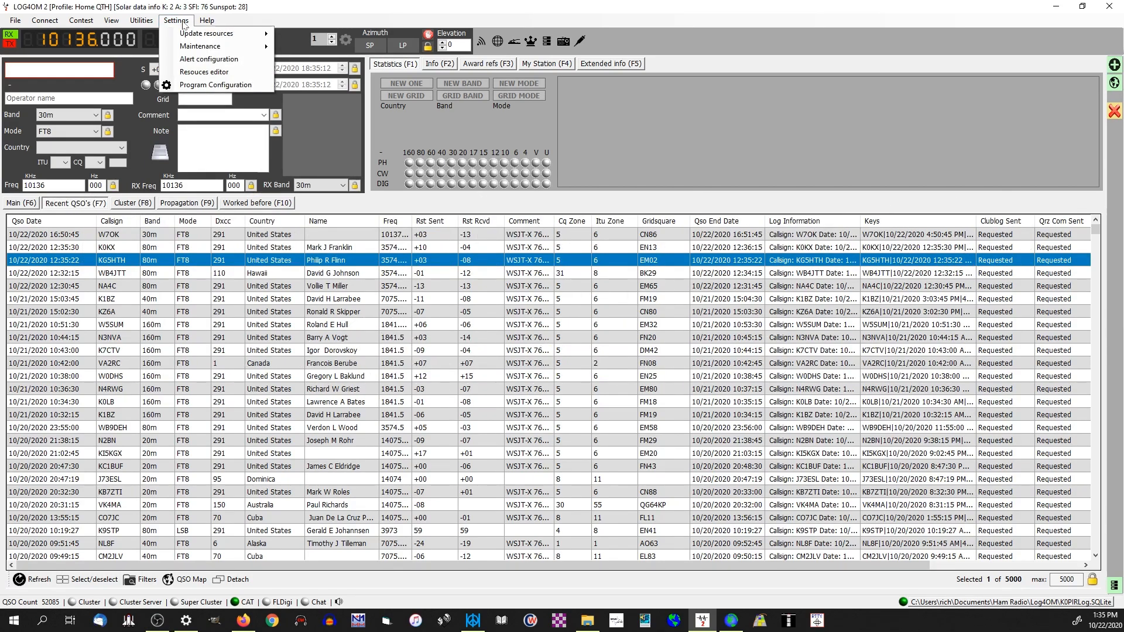
{"action": "left_click", "coordinate": [191, 85]}
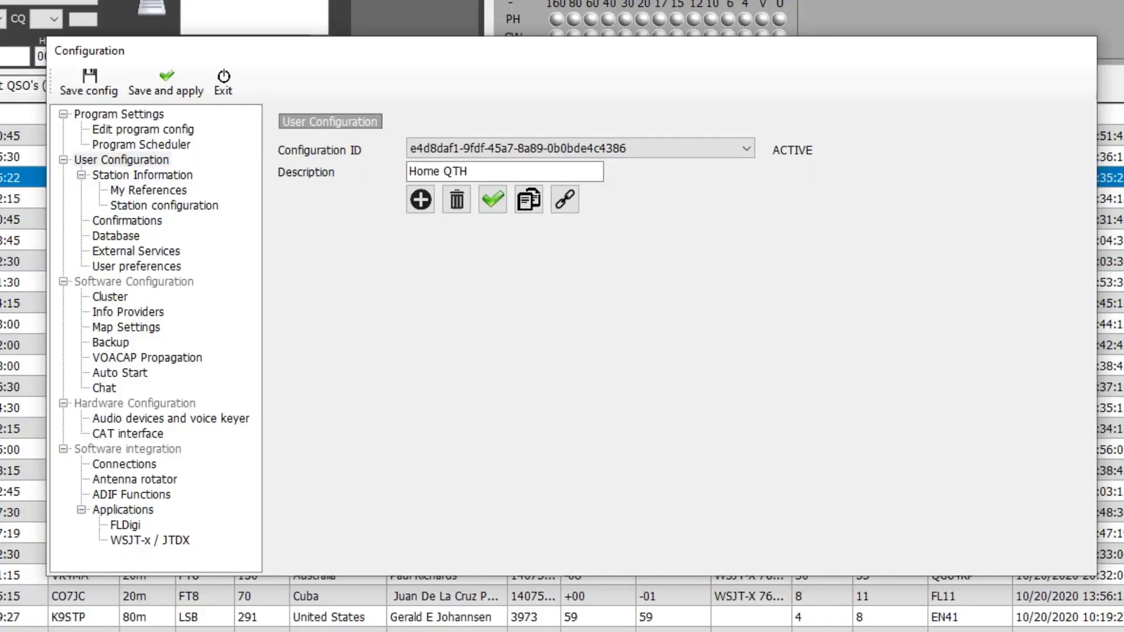
{"action": "left_click", "coordinate": [135, 544]}
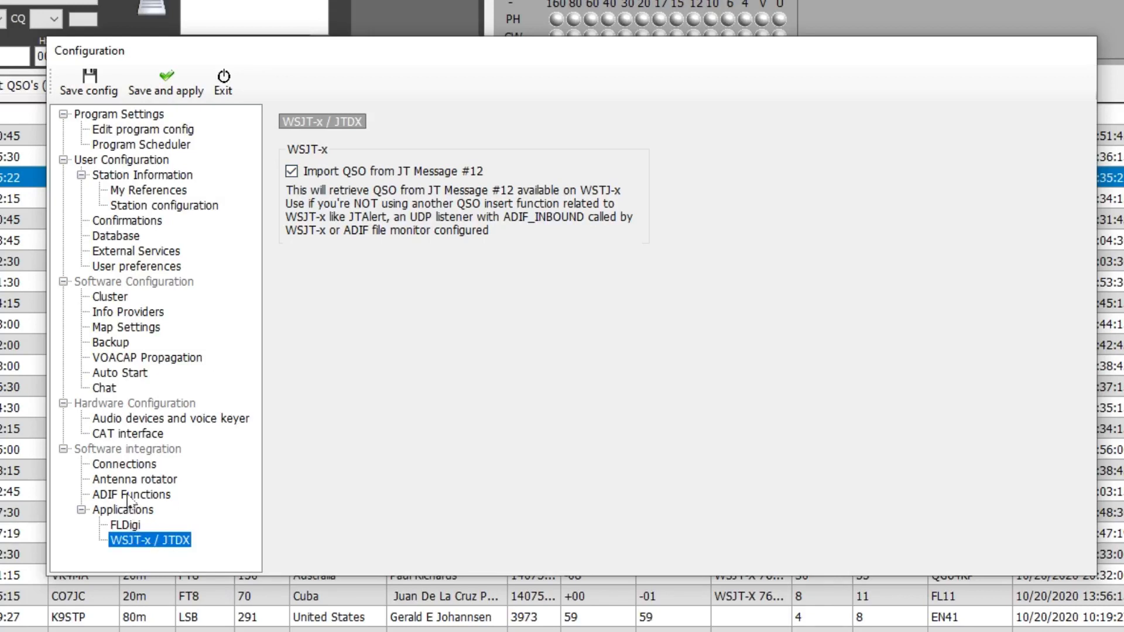
{"action": "left_click", "coordinate": [125, 464]}
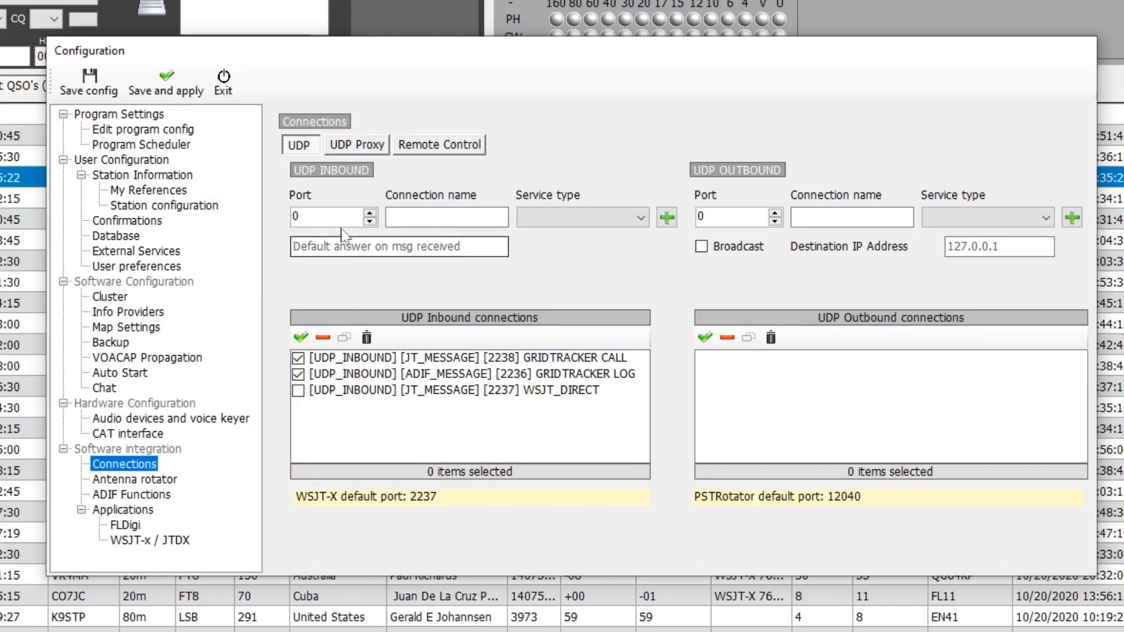
Step: Add an inbound UDP connection on port 2238 named GT CALL with service type JT_MESSAGE
{"action": "left_click", "coordinate": [296, 217]}
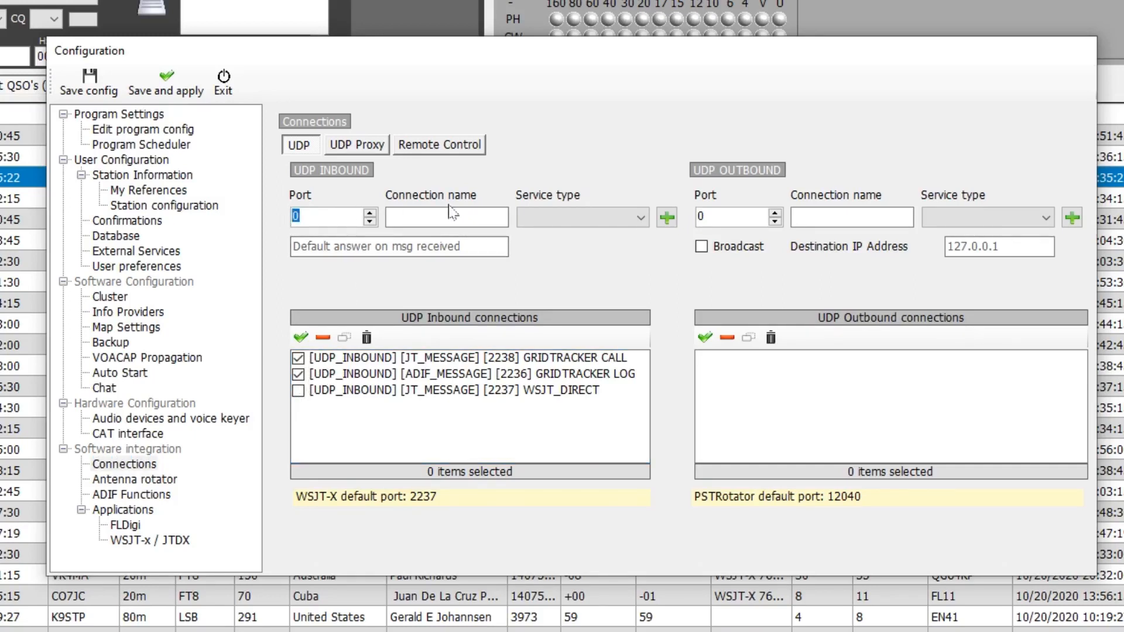
{"action": "type", "text": "2238"}
{"action": "left_click", "coordinate": [445, 217]}
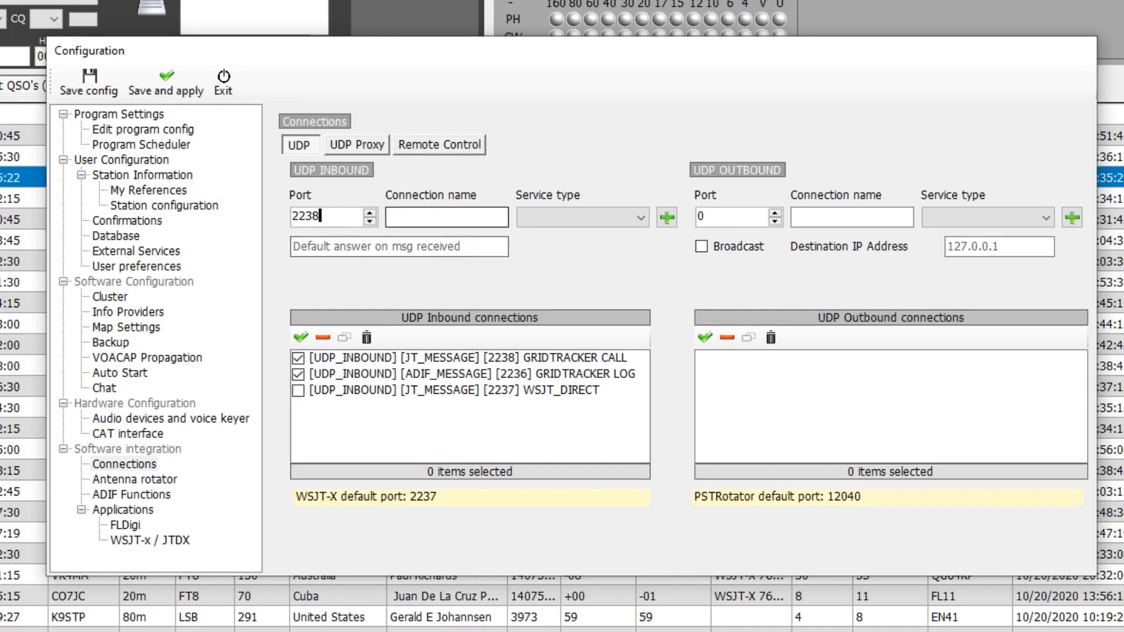
{"action": "type", "text": "GT CALL"}
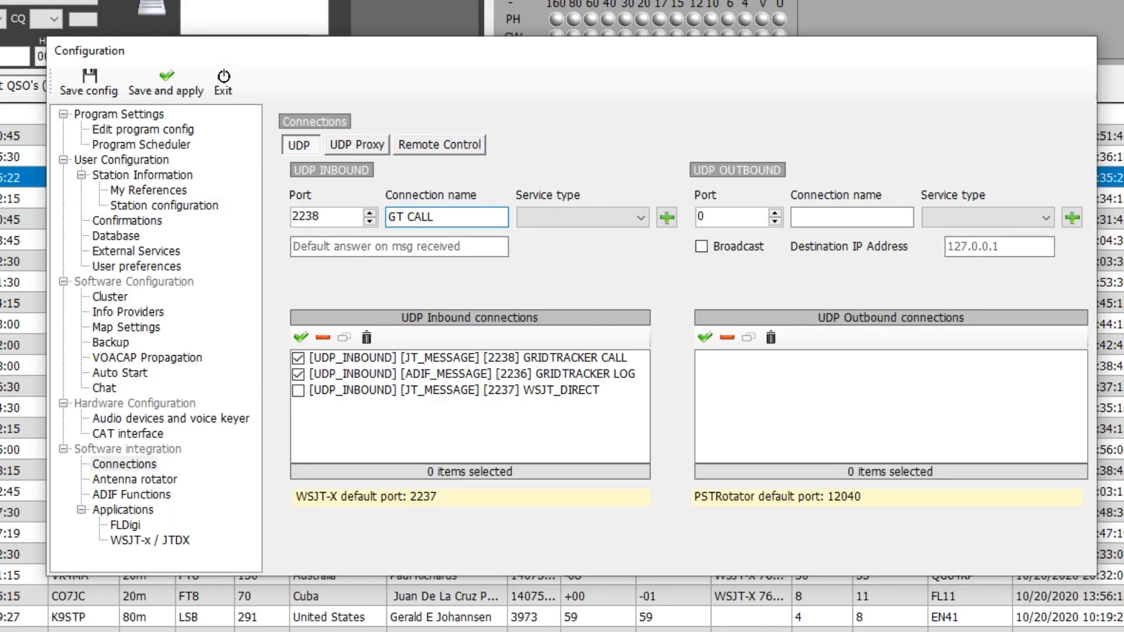
{"action": "left_click", "coordinate": [564, 220]}
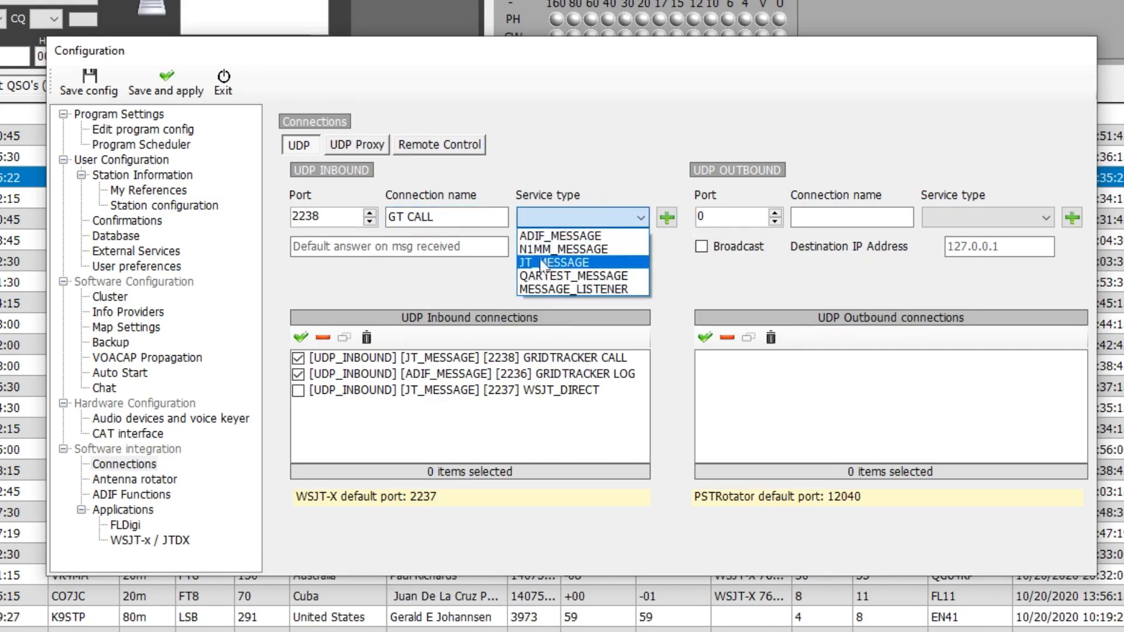
{"action": "left_click", "coordinate": [541, 264]}
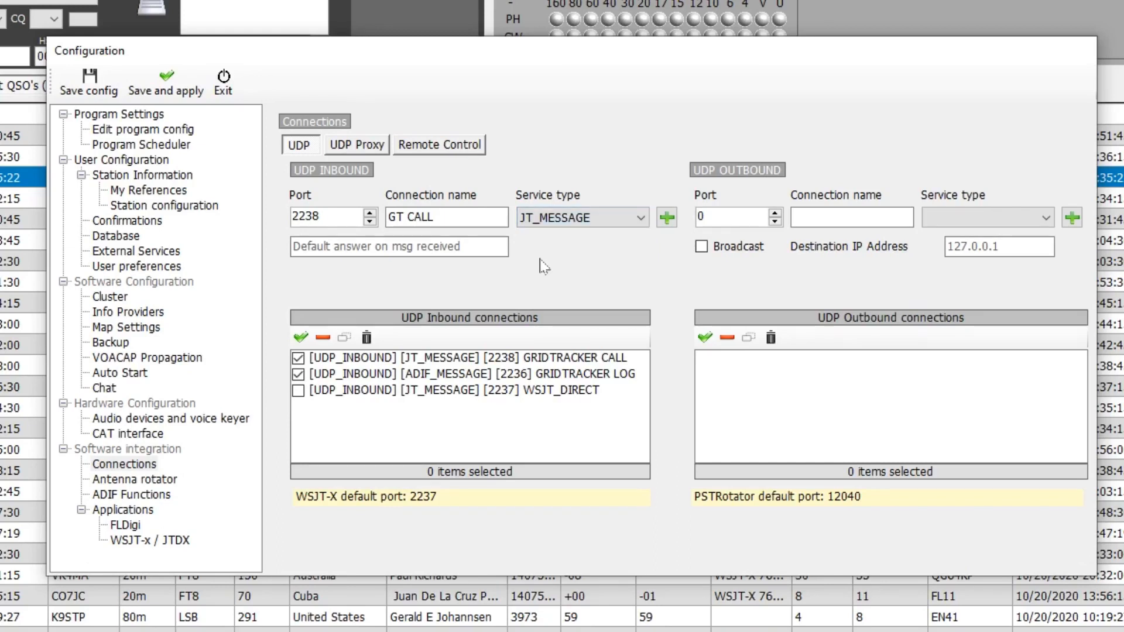
{"action": "left_click", "coordinate": [666, 218]}
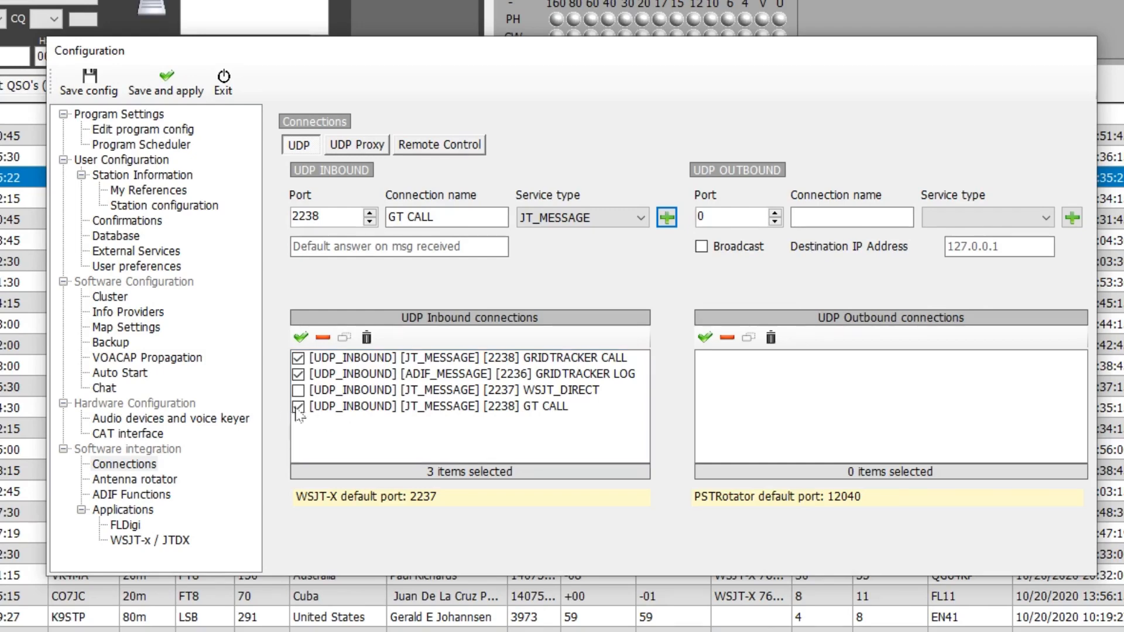
Step: Delete the GT CALL inbound connection, keeping only GRIDTRACKER CALL and GRIDTRACKER LOG enabled
{"action": "left_click", "coordinate": [364, 408]}
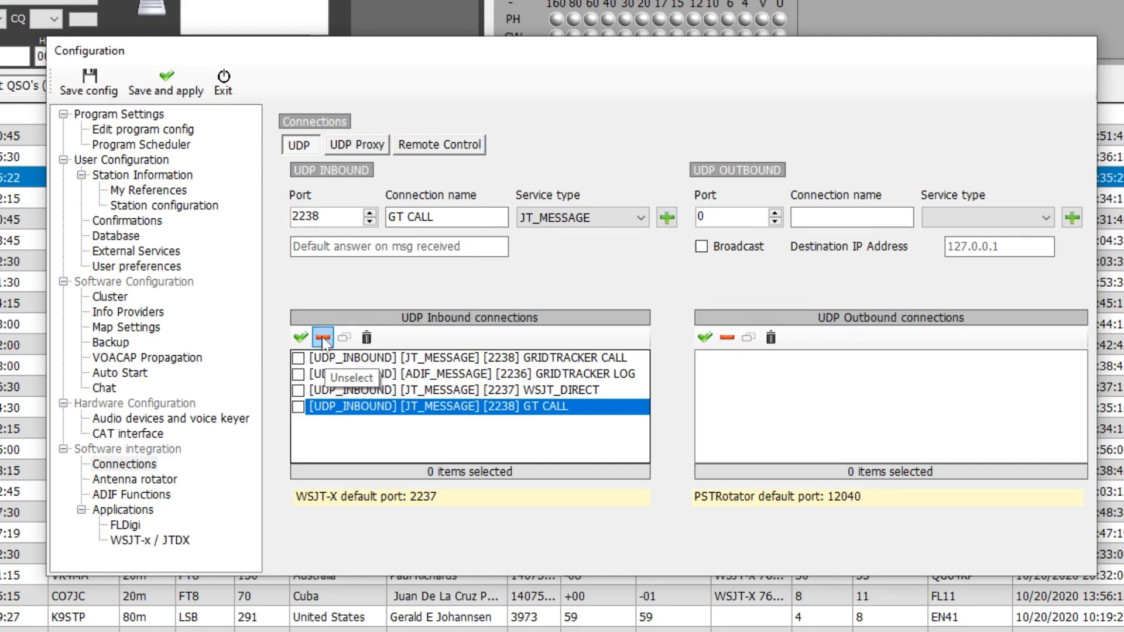
{"action": "left_click", "coordinate": [300, 338]}
{"action": "left_click", "coordinate": [298, 390]}
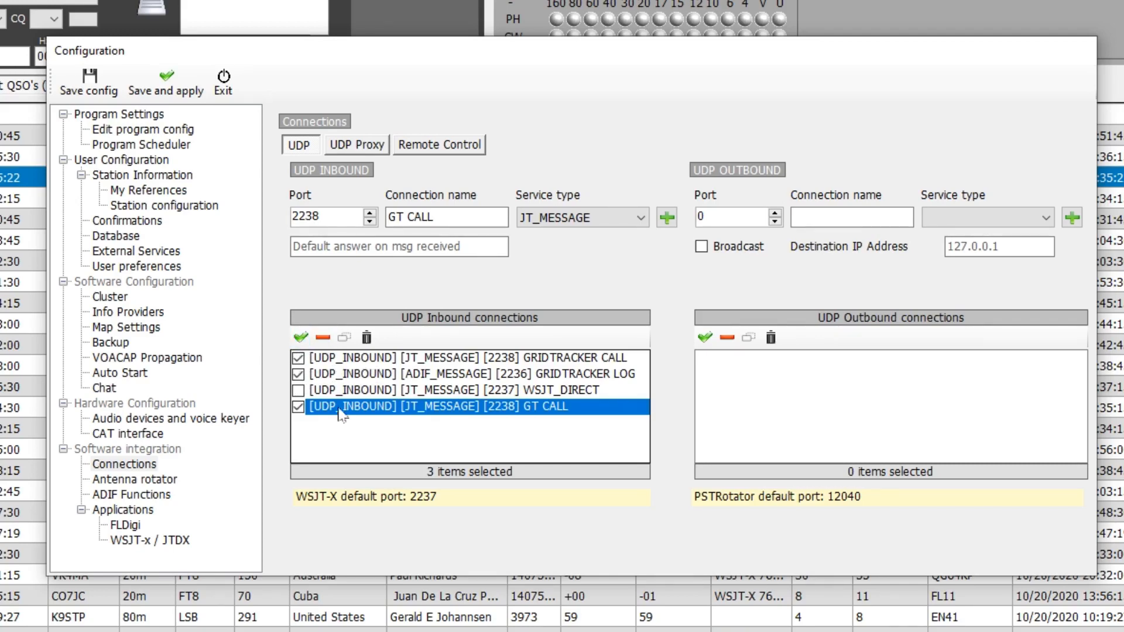
{"action": "left_click", "coordinate": [367, 338]}
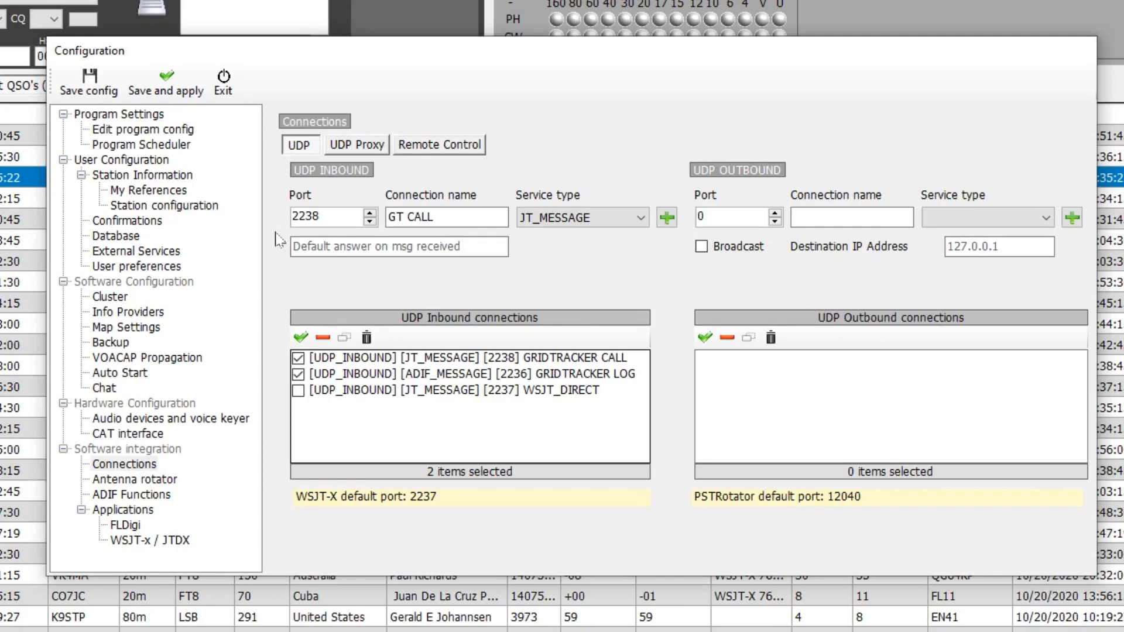
Step: Save and apply the configuration, minimize Log4OM, and switch to WSJT-X
{"action": "left_click", "coordinate": [165, 85]}
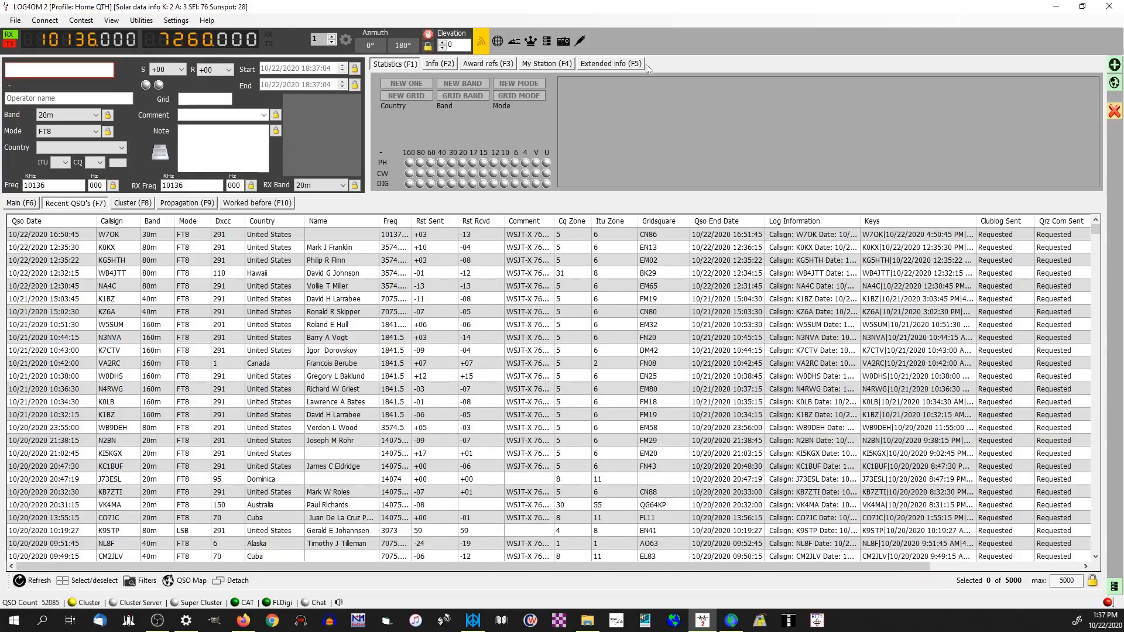
{"action": "left_click", "coordinate": [1055, 7]}
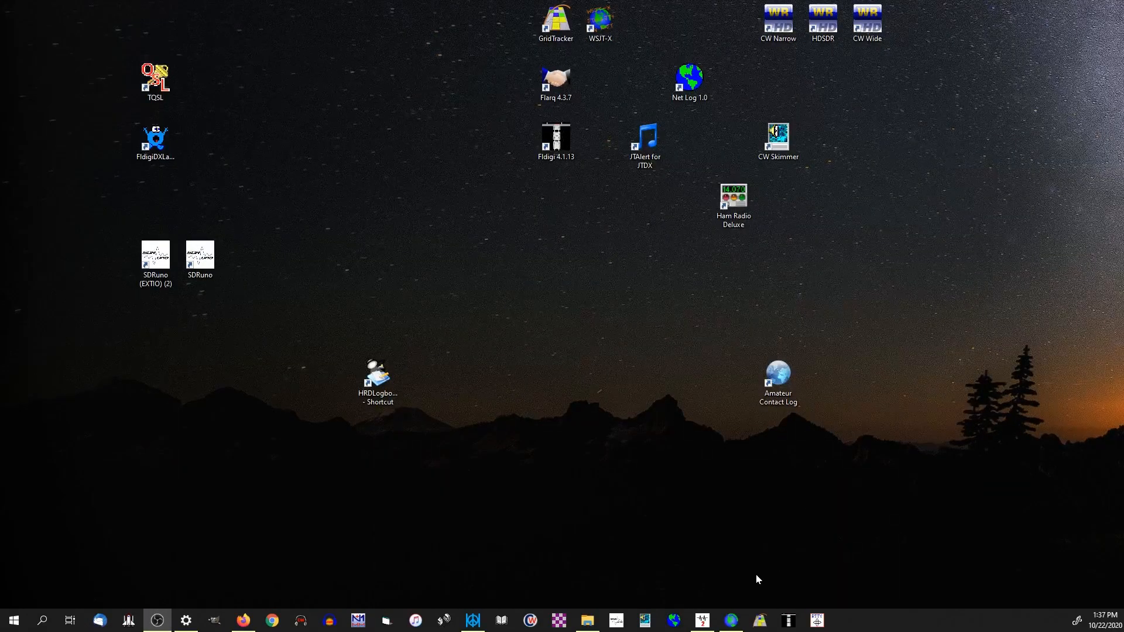
{"action": "left_click", "coordinate": [731, 620]}
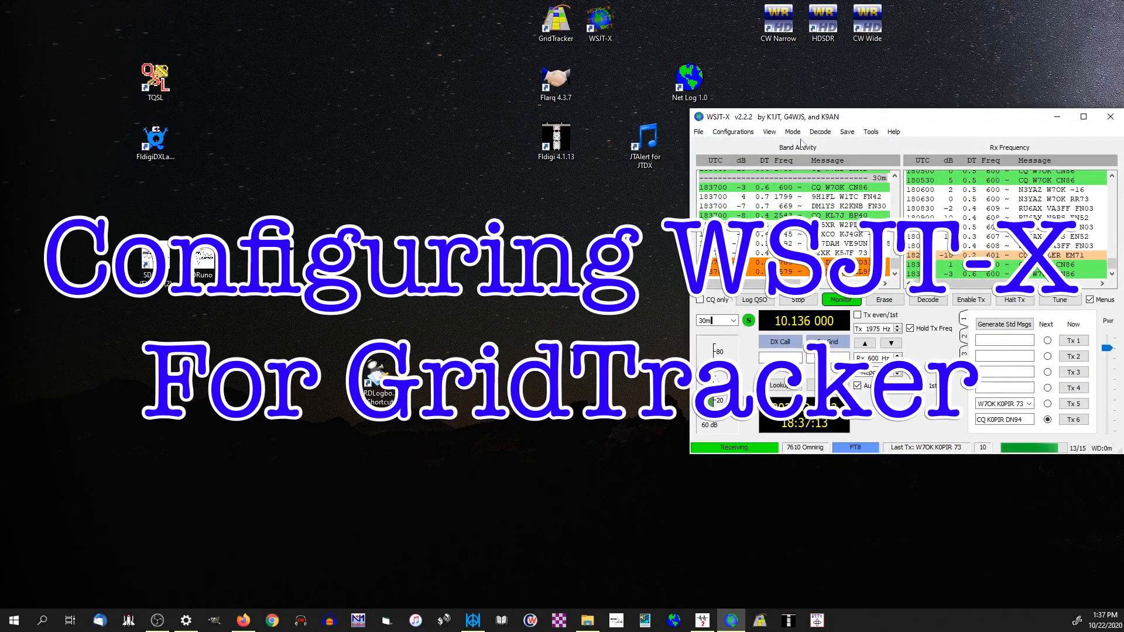
Step: Show the waterfall, then erase the Band Activity and Rx Frequency messages and stop monitoring
{"action": "left_click", "coordinate": [769, 131]}
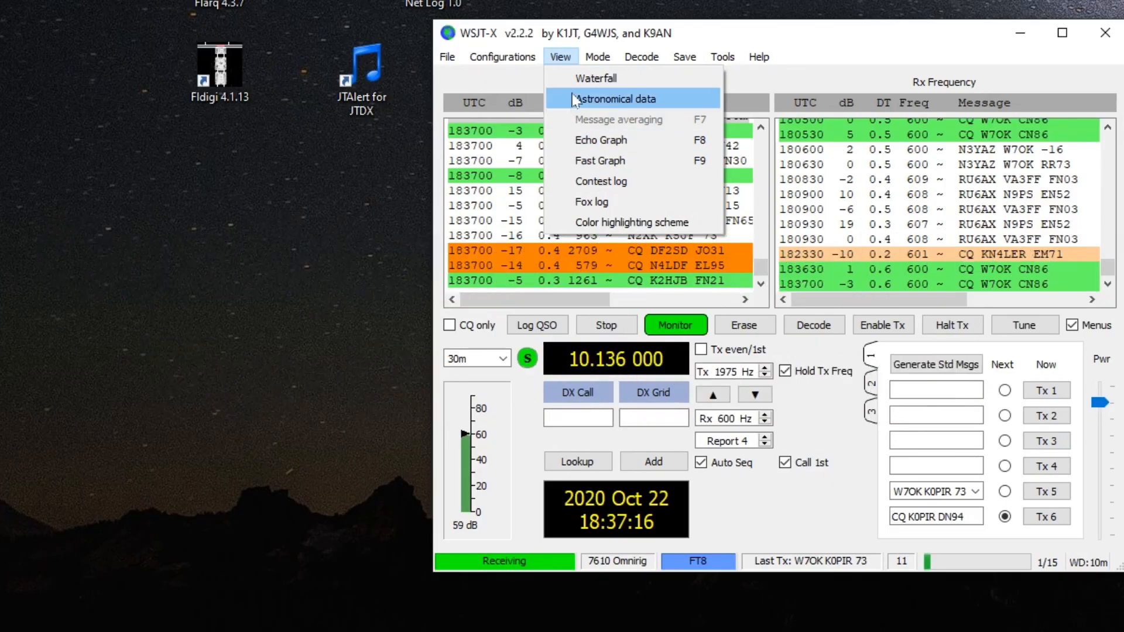
{"action": "left_click", "coordinate": [781, 145]}
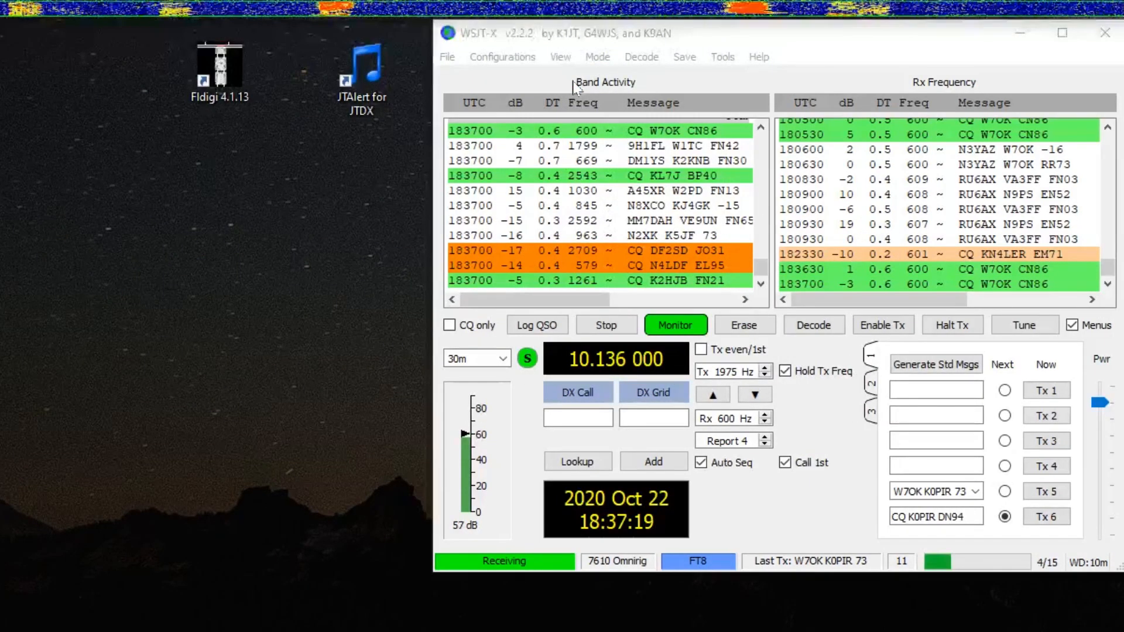
{"action": "double_click", "coordinate": [741, 326]}
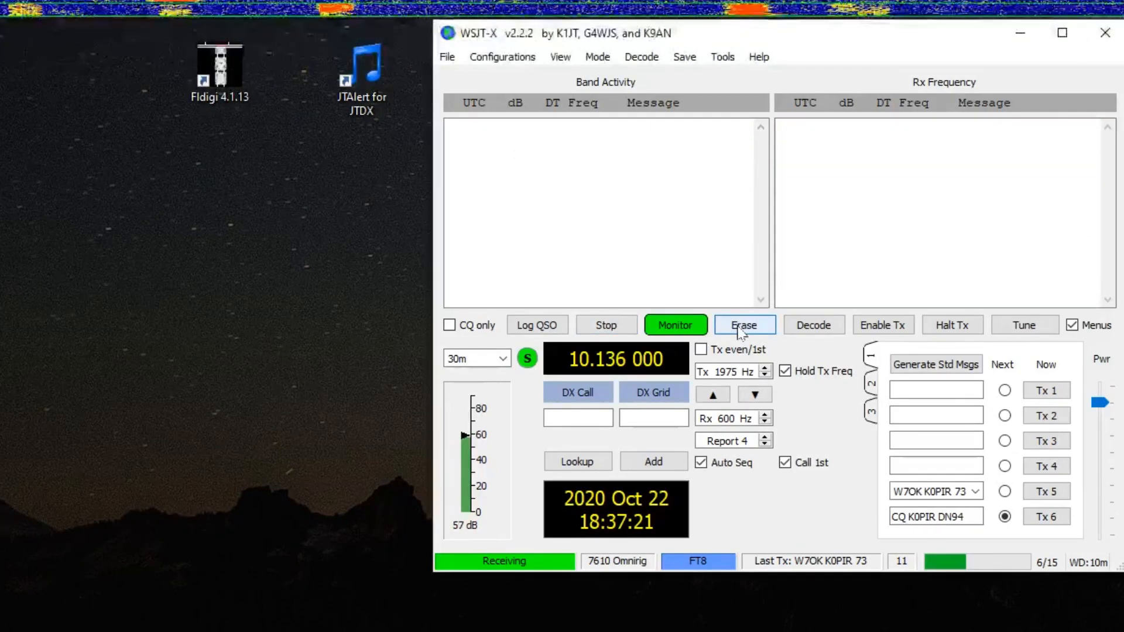
{"action": "left_click", "coordinate": [613, 330]}
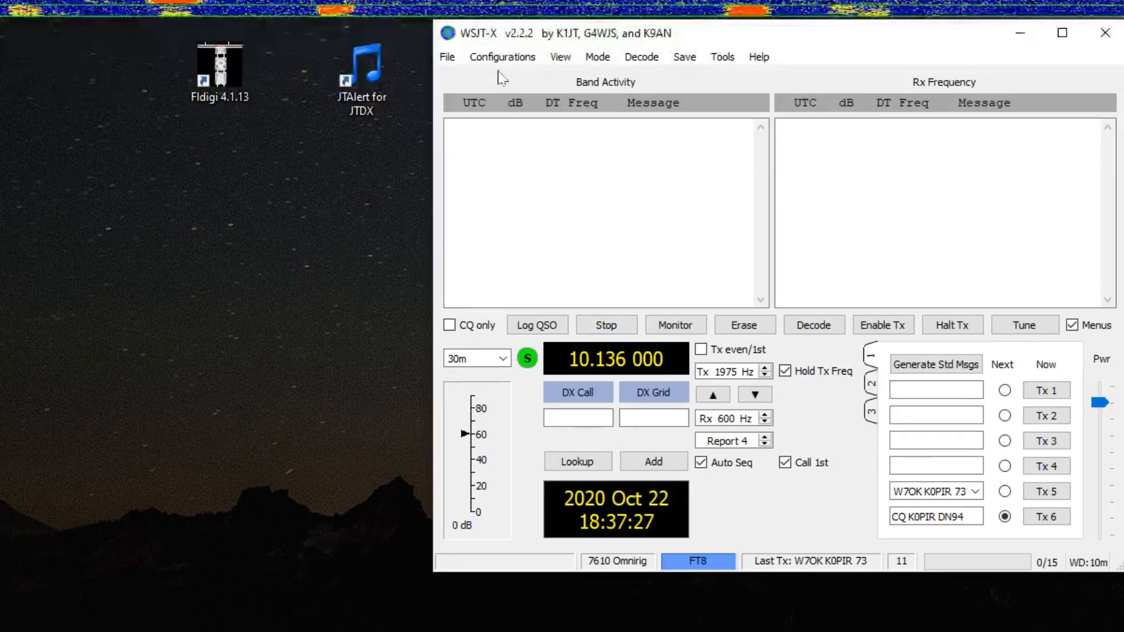
Step: Review the logging options and the primary and secondary UDP server settings under Reporting in the WSJT-X settings, and close them
{"action": "left_click", "coordinate": [444, 58]}
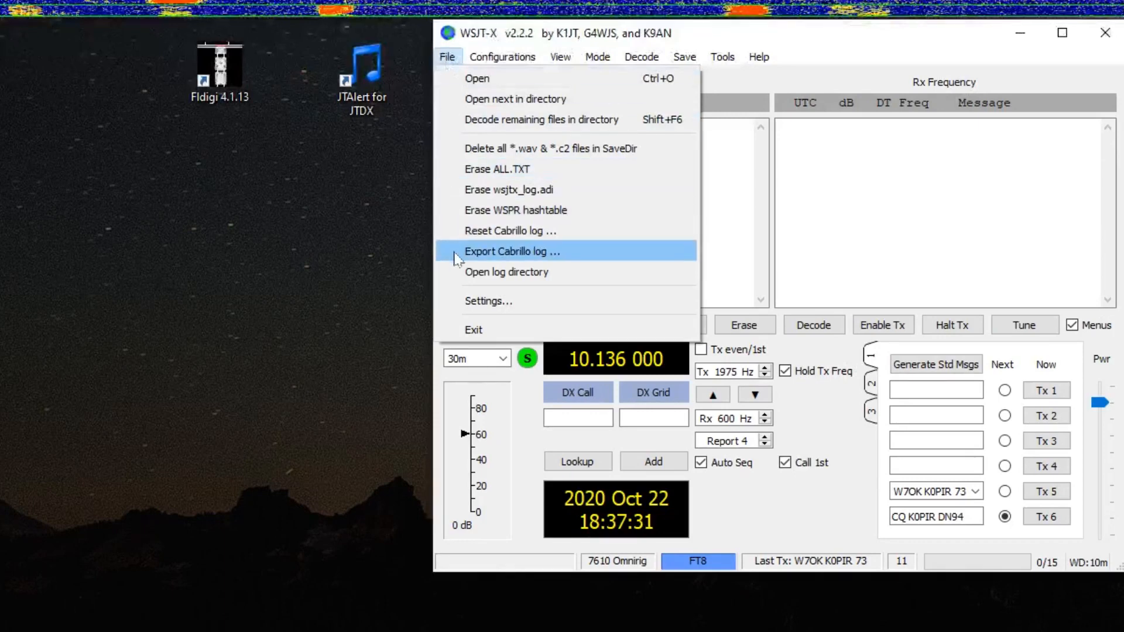
{"action": "left_click", "coordinate": [464, 301]}
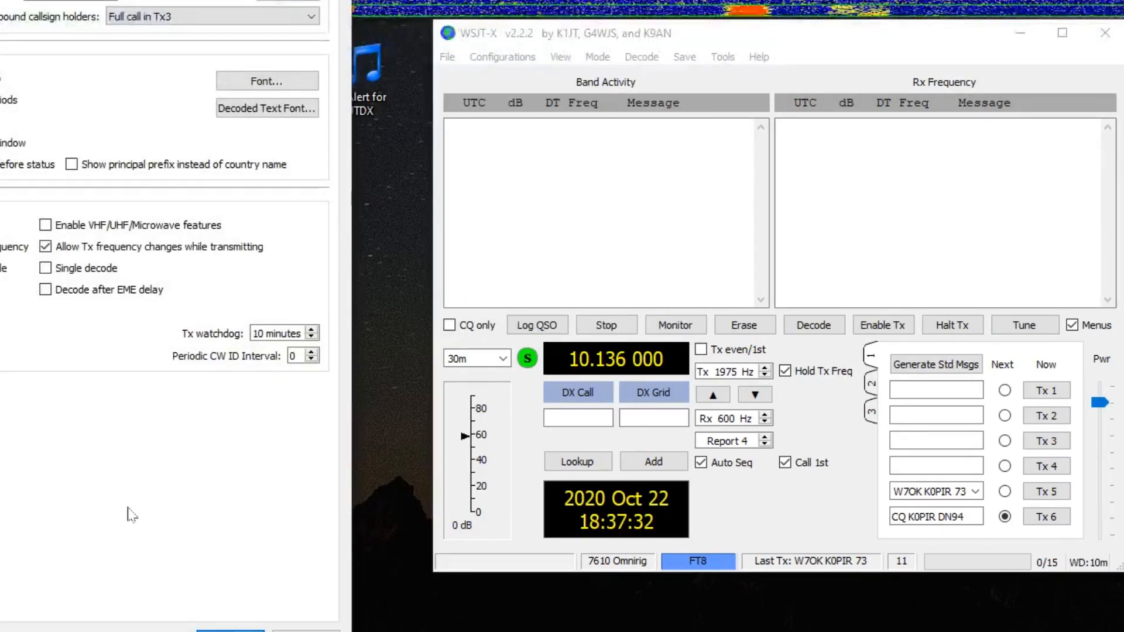
{"action": "left_click", "coordinate": [97, 0]}
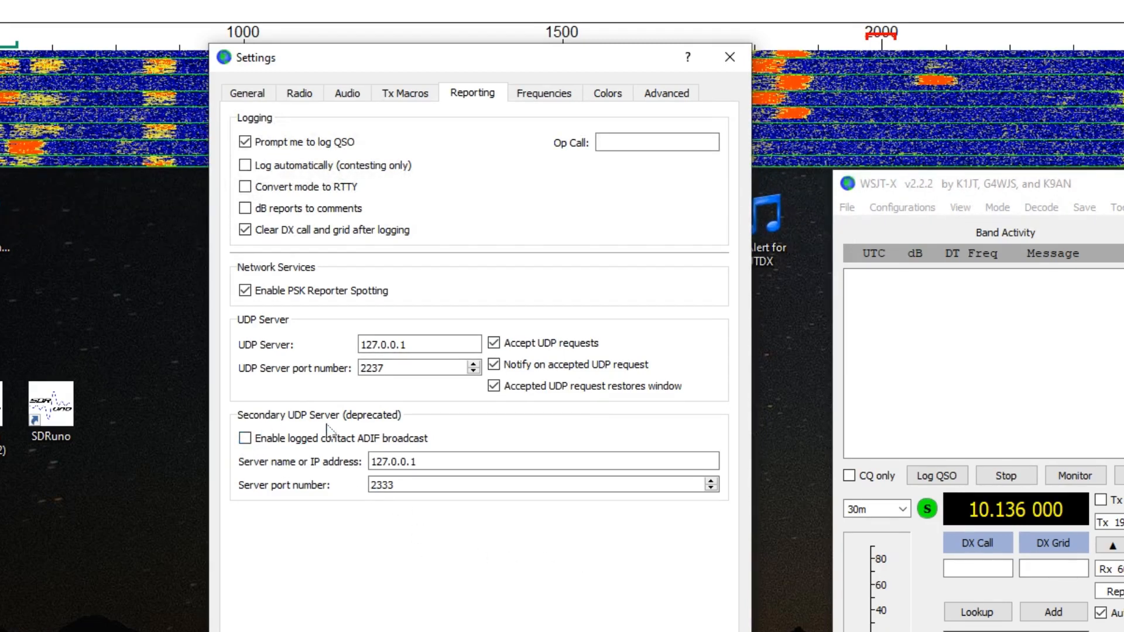
{"action": "left_click", "coordinate": [387, 485]}
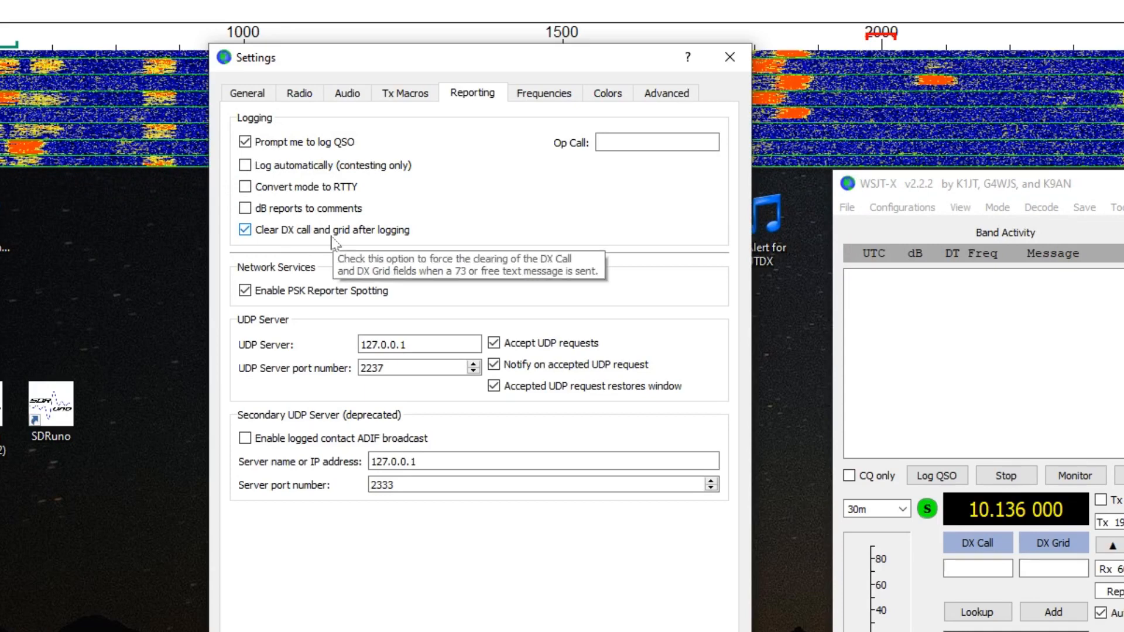
{"action": "mouse_move", "coordinate": [408, 218]}
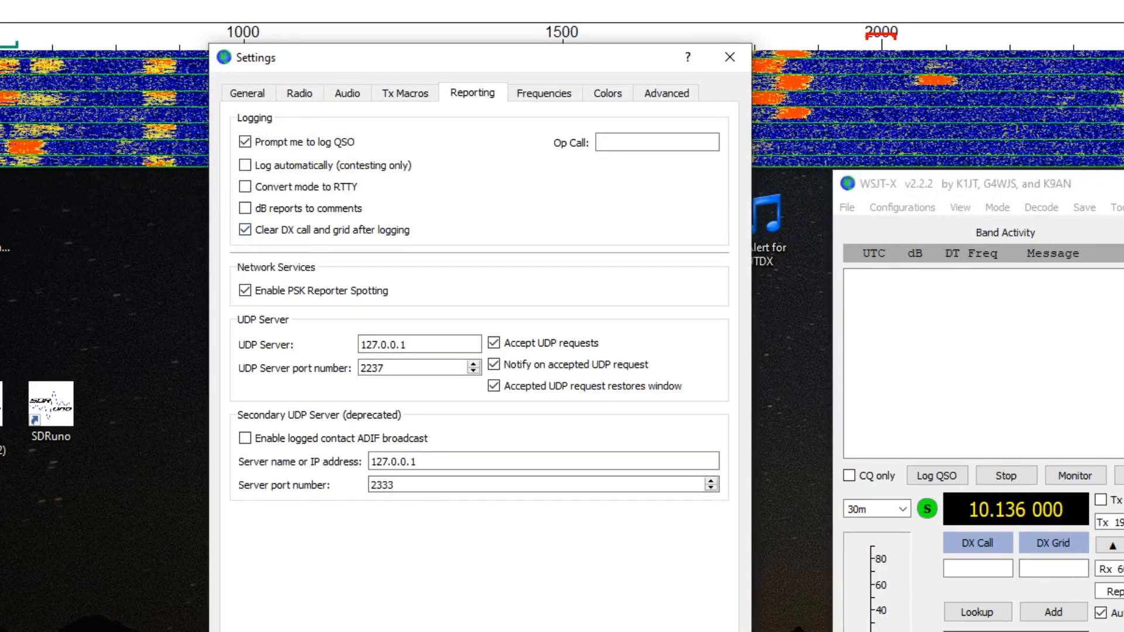
{"action": "left_click", "coordinate": [563, 495]}
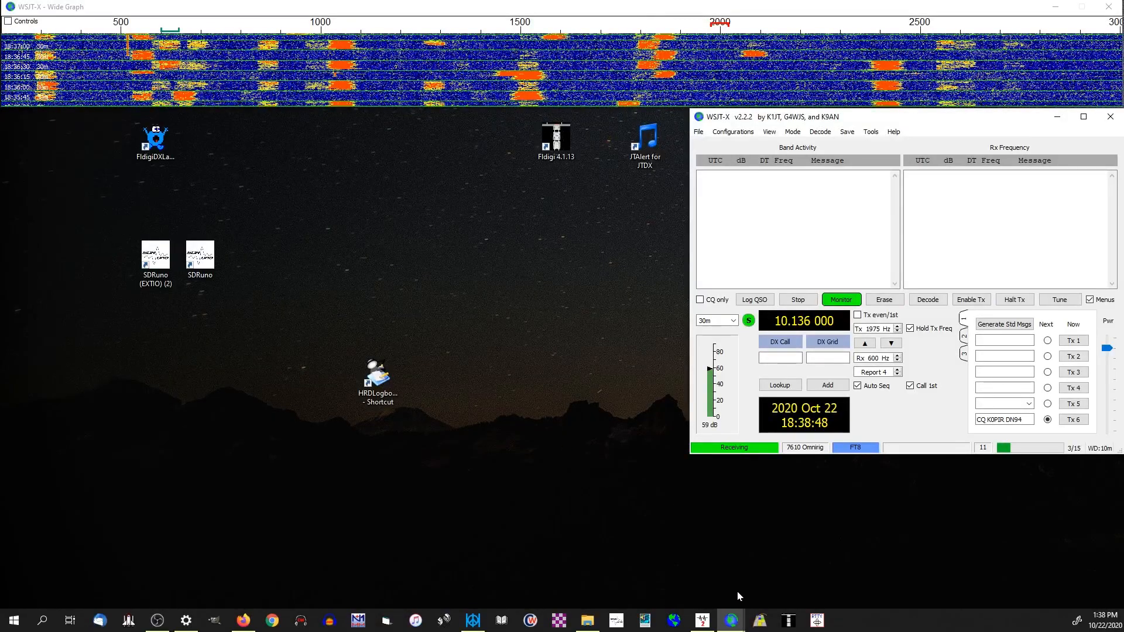
Step: Launch GridTracker with its map and Call Roster
{"action": "left_click", "coordinate": [760, 622]}
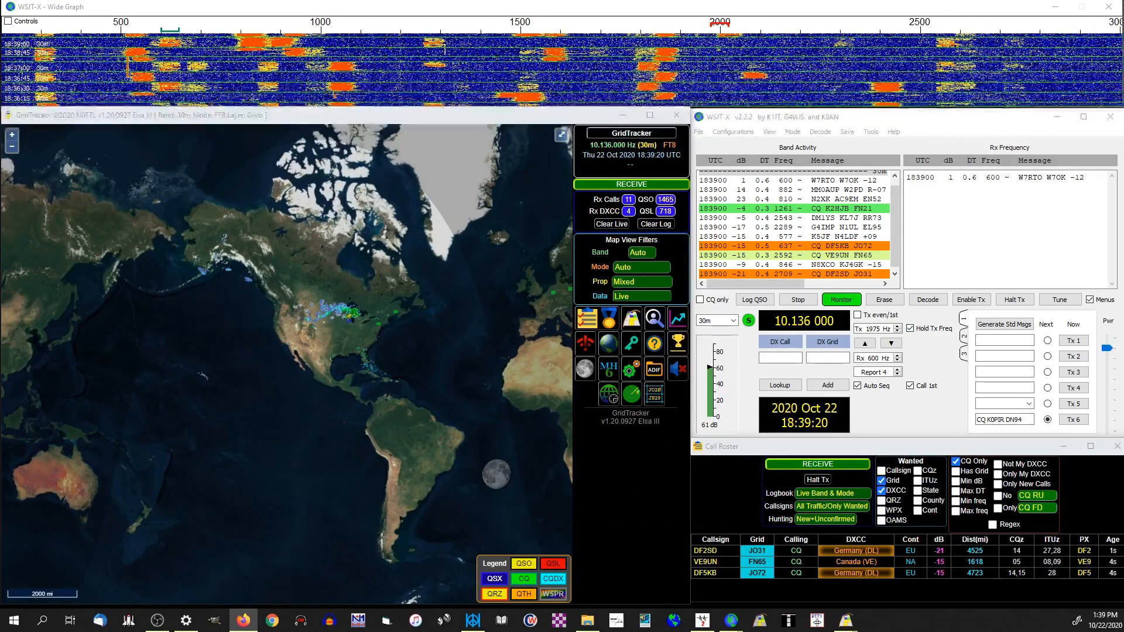
{"action": "left_click_drag", "start_coordinate": [1123, 47], "coordinate": [931, 100]}
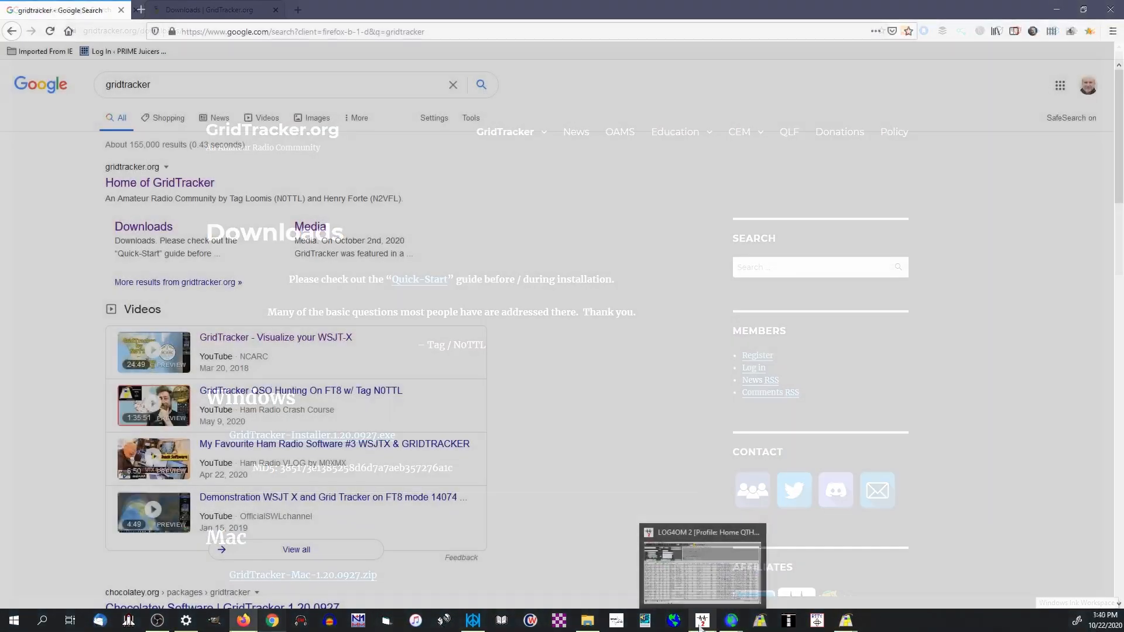
Step: Bring the Log4OM window, the WSJT-X main window and the WSJT-X Wide Graph to the front
{"action": "left_click", "coordinate": [701, 620]}
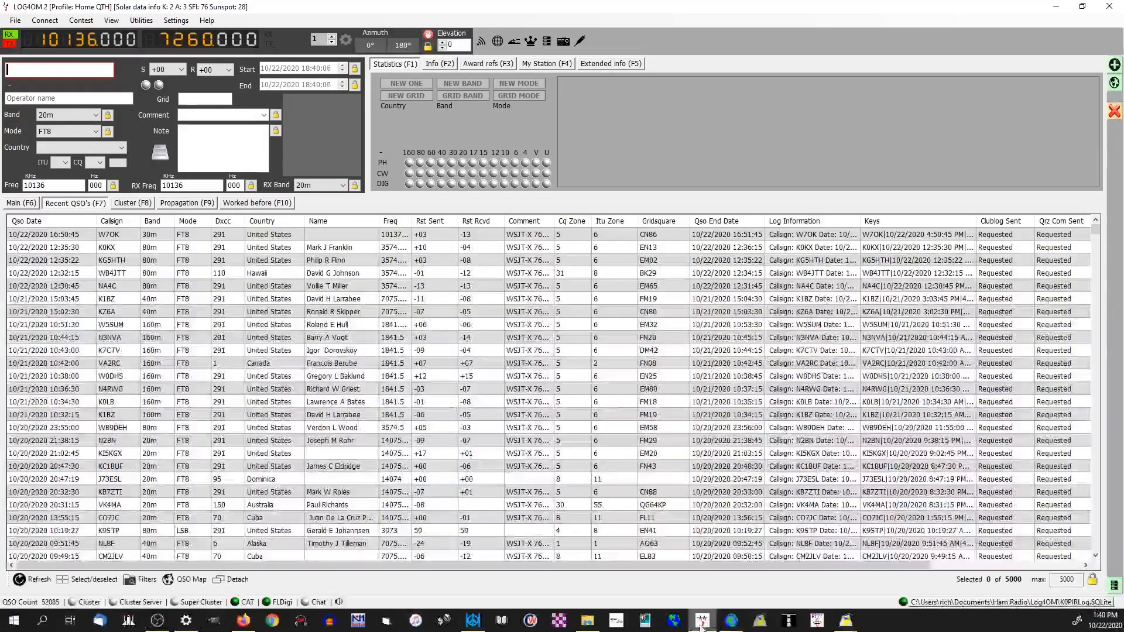
{"action": "mouse_move", "coordinate": [730, 625]}
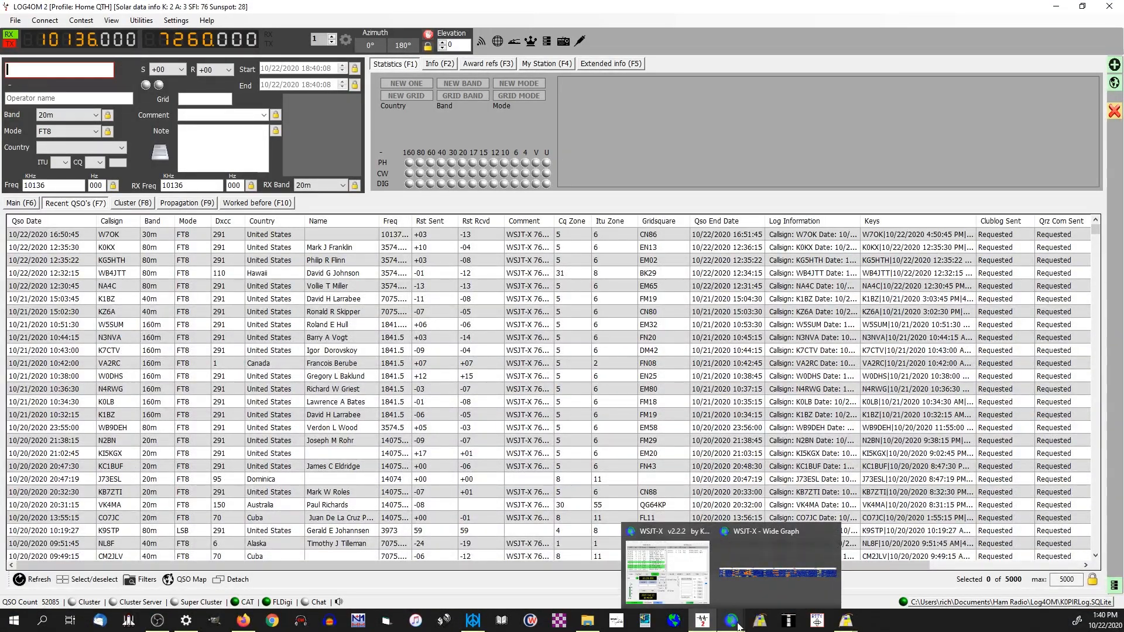
{"action": "left_click", "coordinate": [733, 625]}
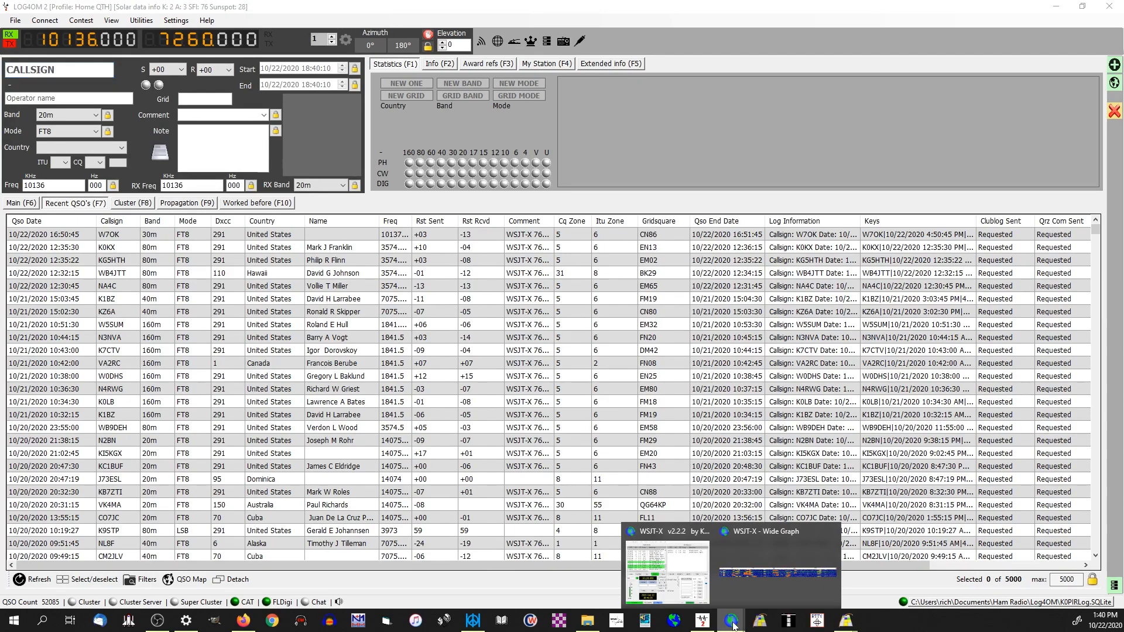
{"action": "left_click", "coordinate": [678, 530]}
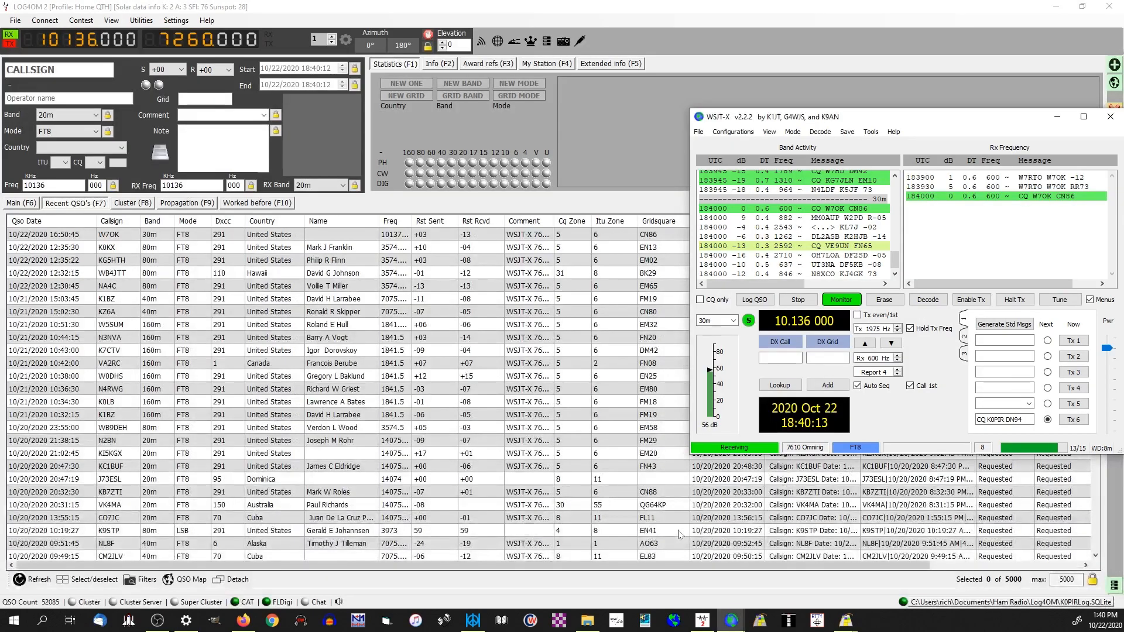
{"action": "mouse_move", "coordinate": [733, 624]}
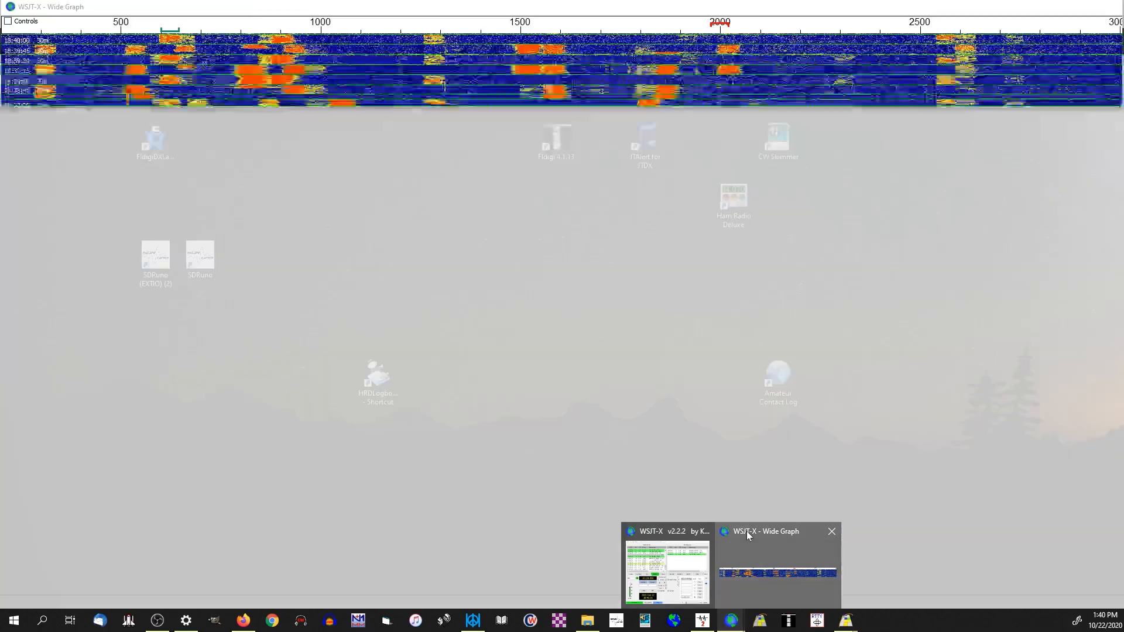
{"action": "left_click", "coordinate": [747, 532]}
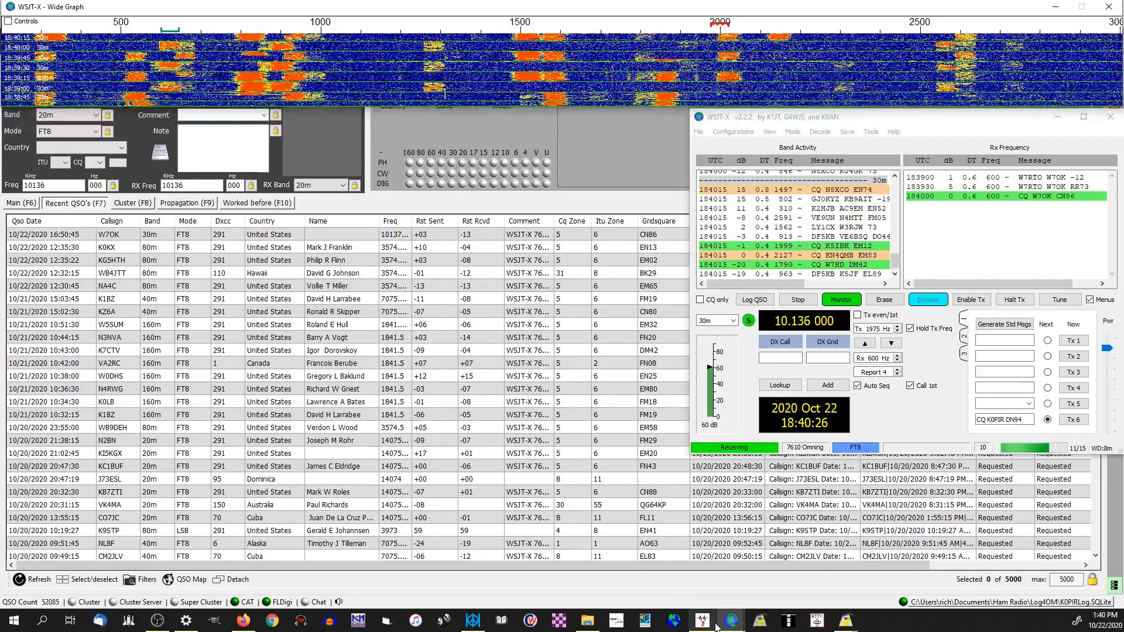
{"action": "mouse_move", "coordinate": [704, 619]}
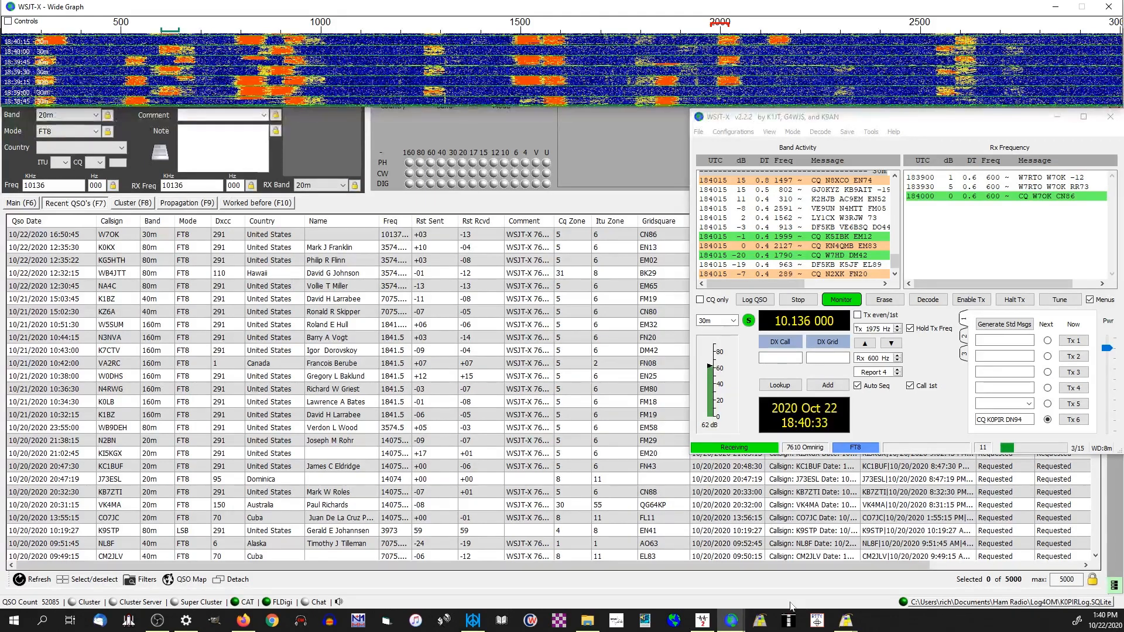
Step: Bring the GridTracker map window to the front and review the receive and forward UDP message settings in its general settings
{"action": "mouse_move", "coordinate": [844, 620]}
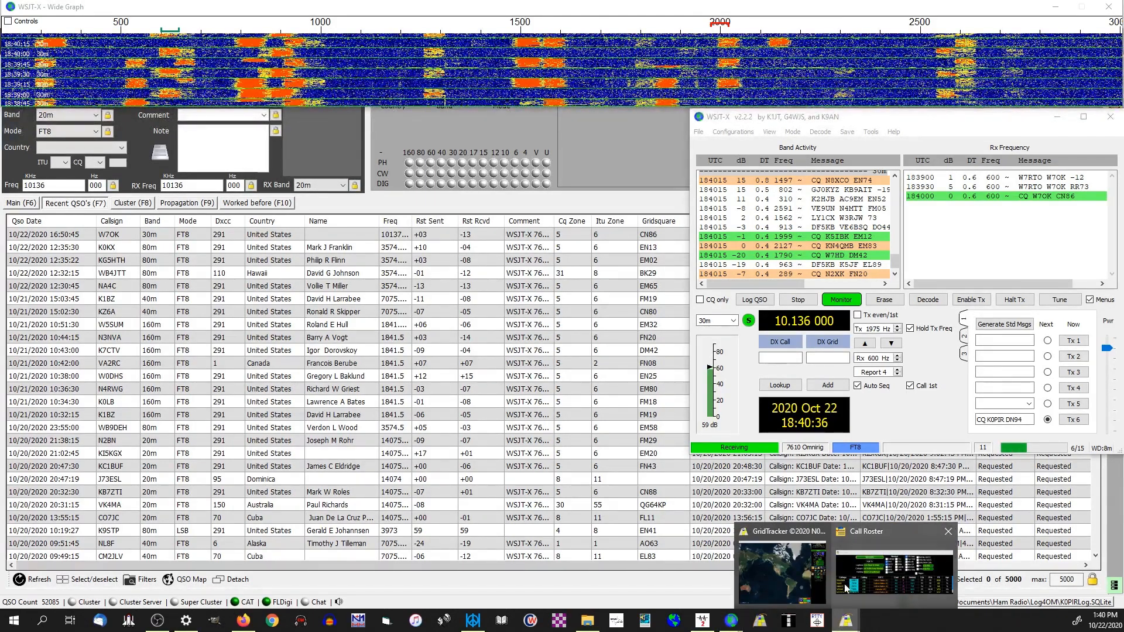
{"action": "mouse_move", "coordinate": [851, 539]}
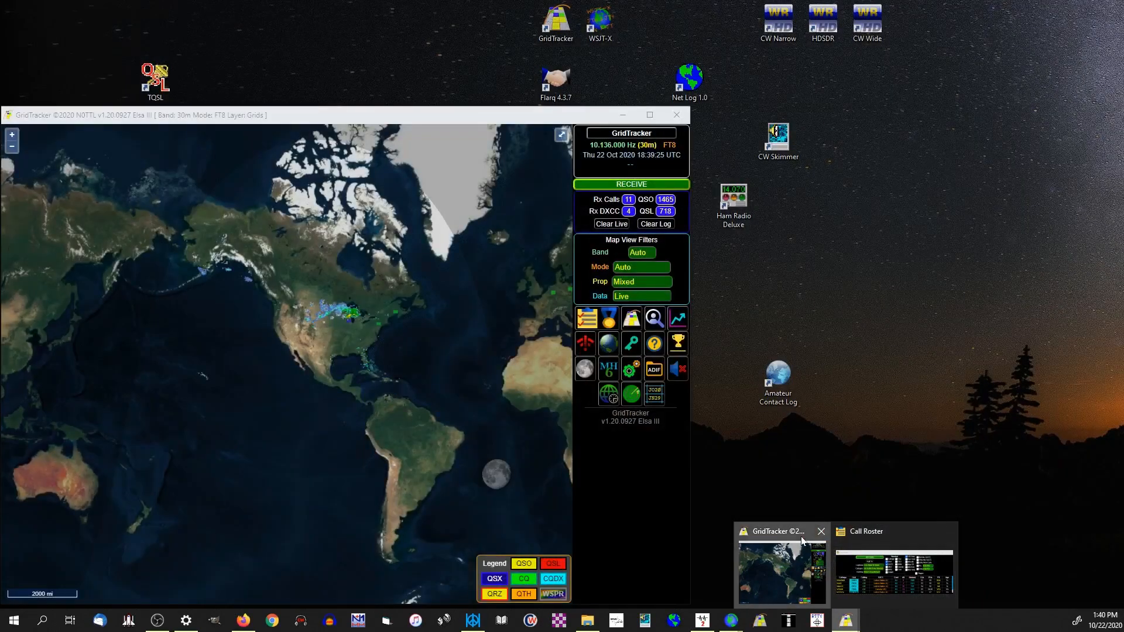
{"action": "left_click", "coordinate": [797, 565]}
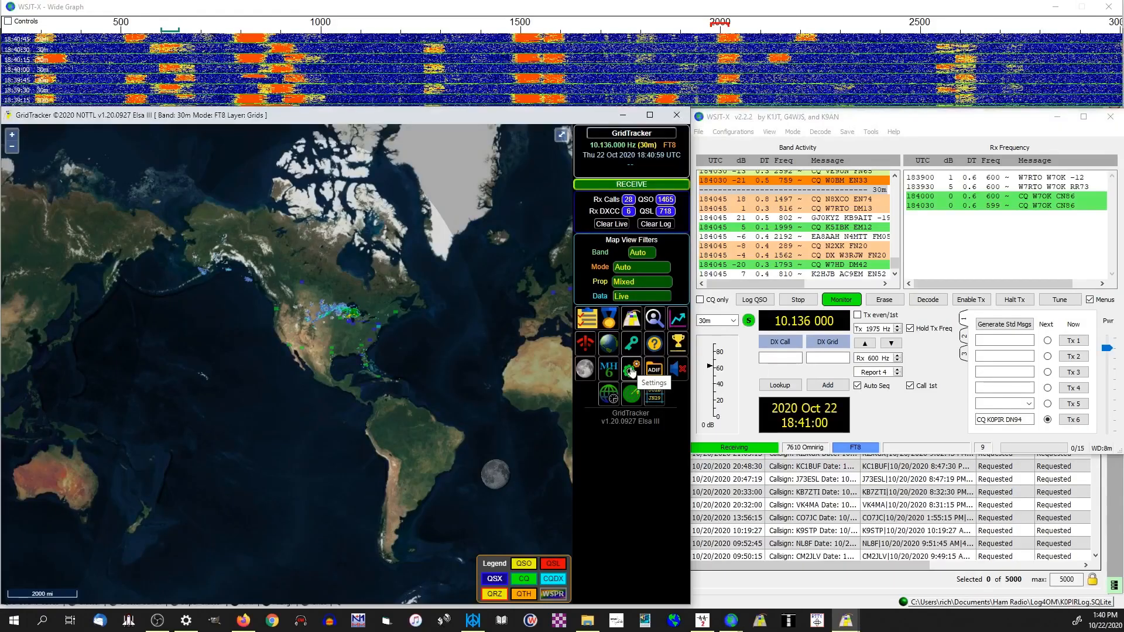
{"action": "left_click", "coordinate": [637, 380]}
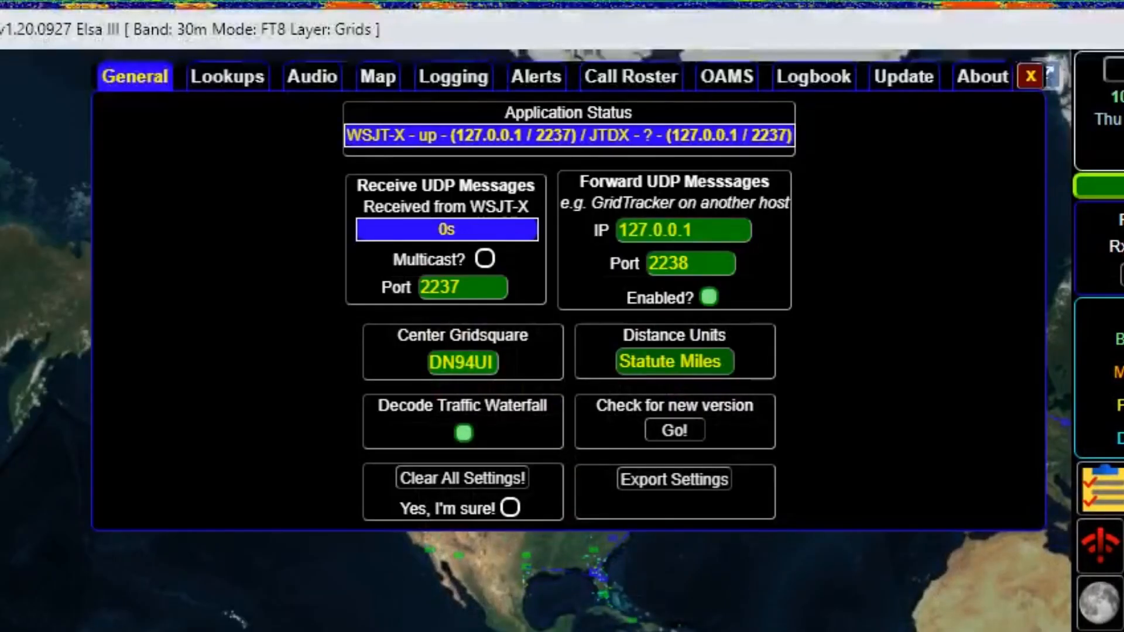
{"action": "left_click", "coordinate": [463, 293]}
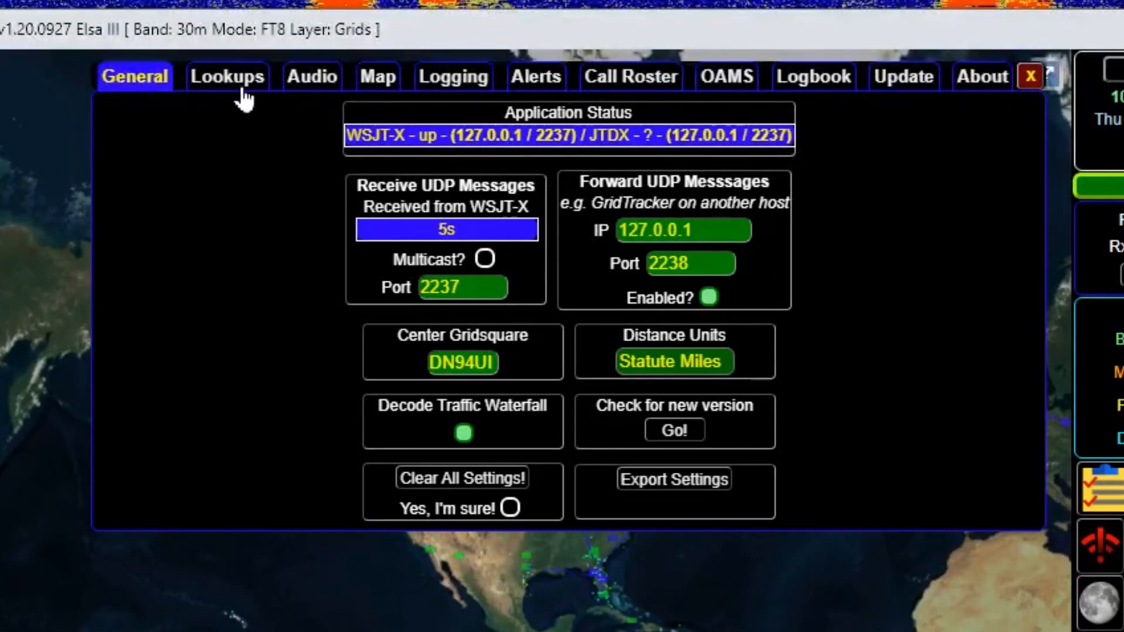
Step: Review GridTracker's callsign lookup, audio and map display settings
{"action": "left_click", "coordinate": [214, 82]}
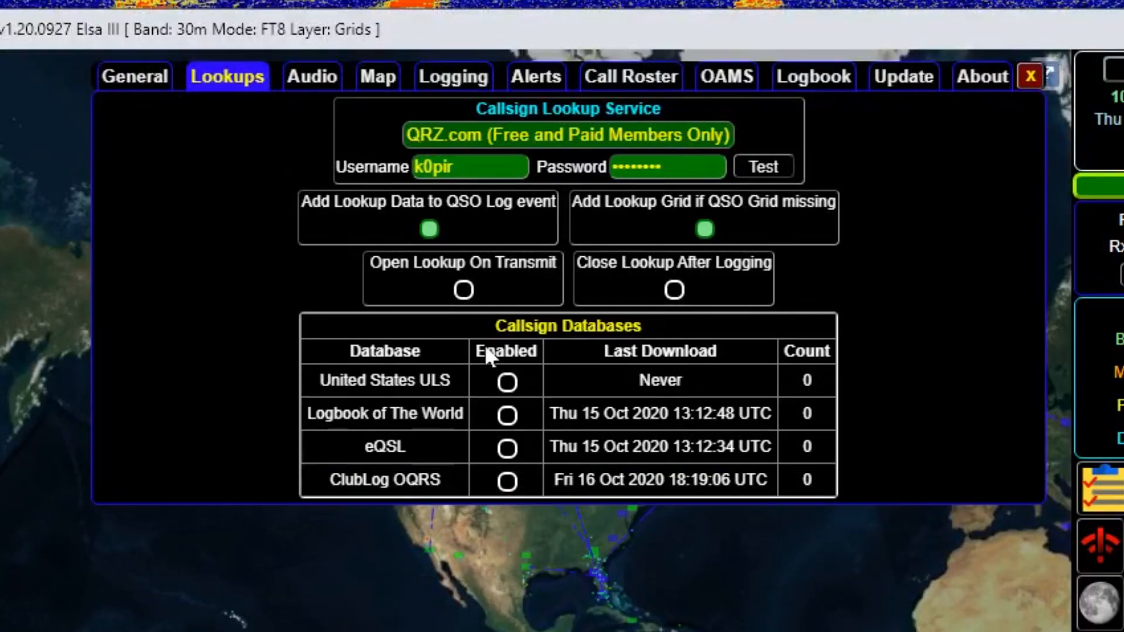
{"action": "left_click", "coordinate": [316, 85]}
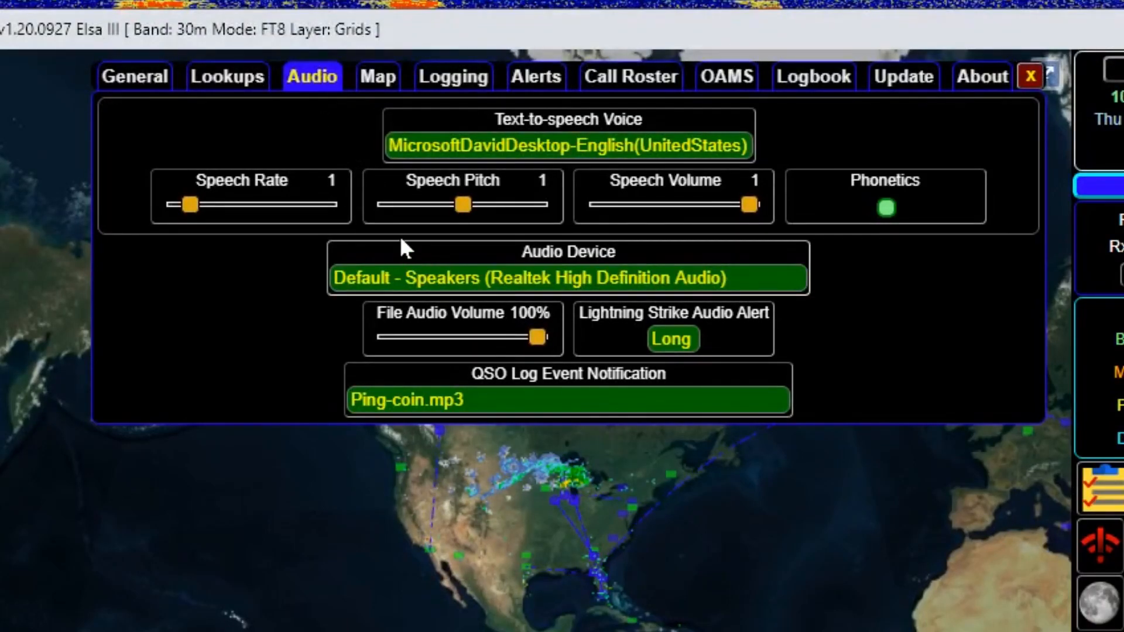
{"action": "left_click", "coordinate": [377, 79]}
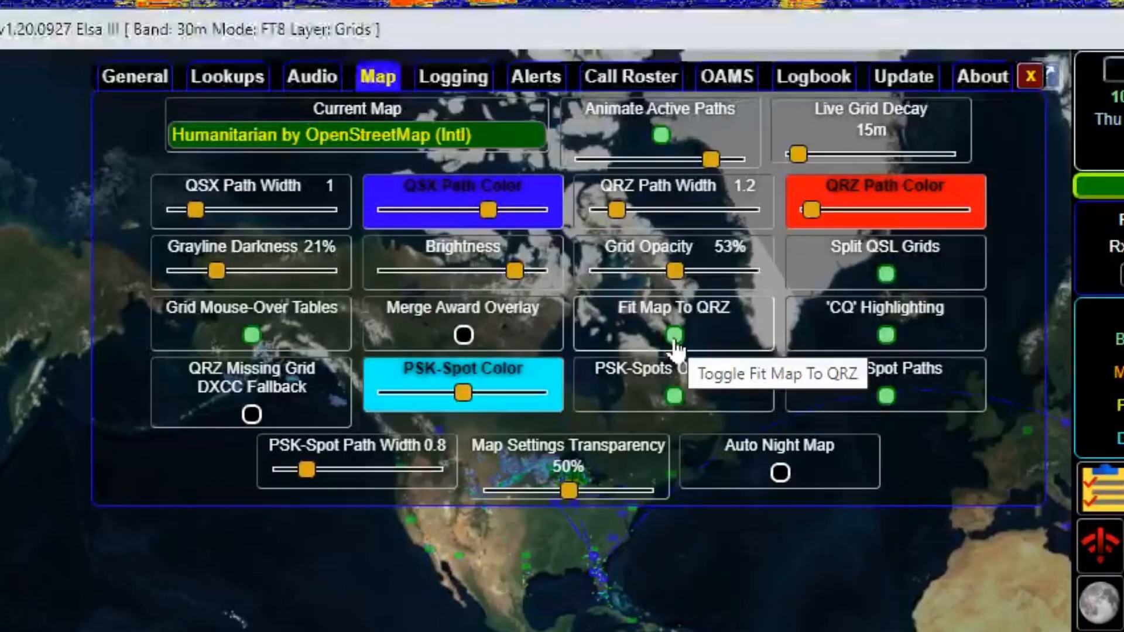
Step: Check the Log4OM logging entry with its IP and port, review the alert settings, and close the GridTracker settings
{"action": "left_click", "coordinate": [476, 89]}
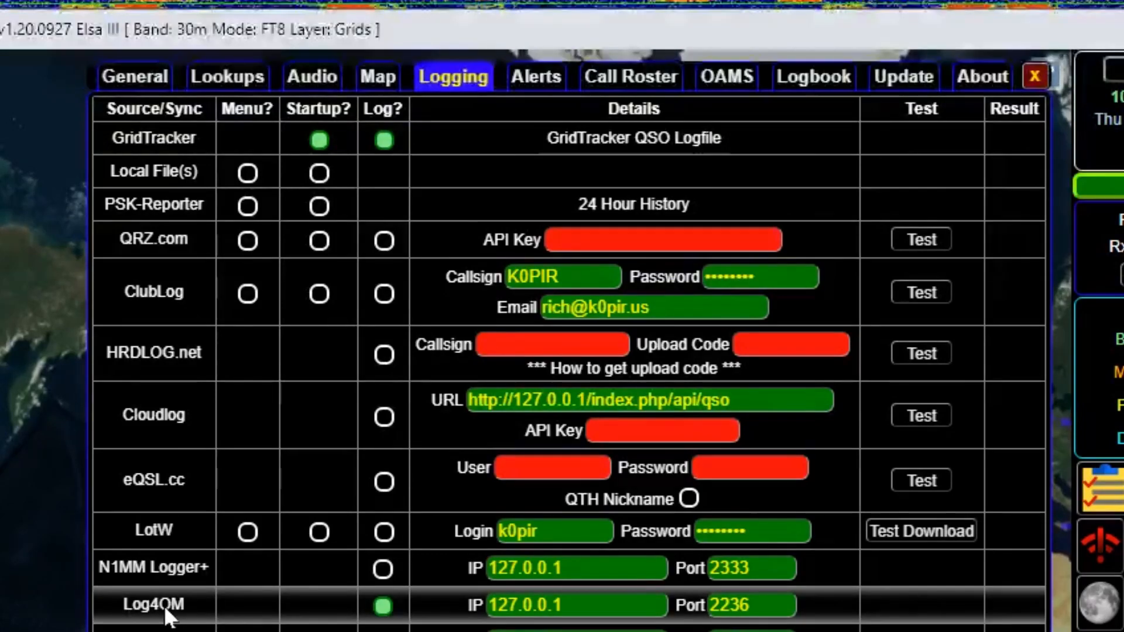
{"action": "left_click", "coordinate": [383, 605]}
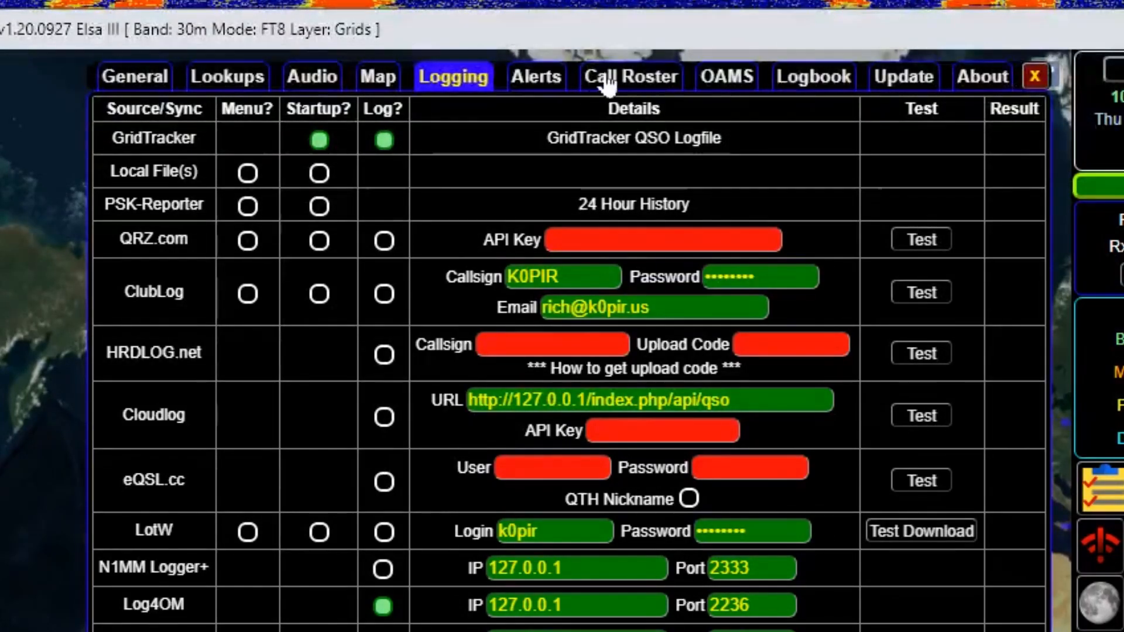
{"action": "left_click", "coordinate": [538, 79]}
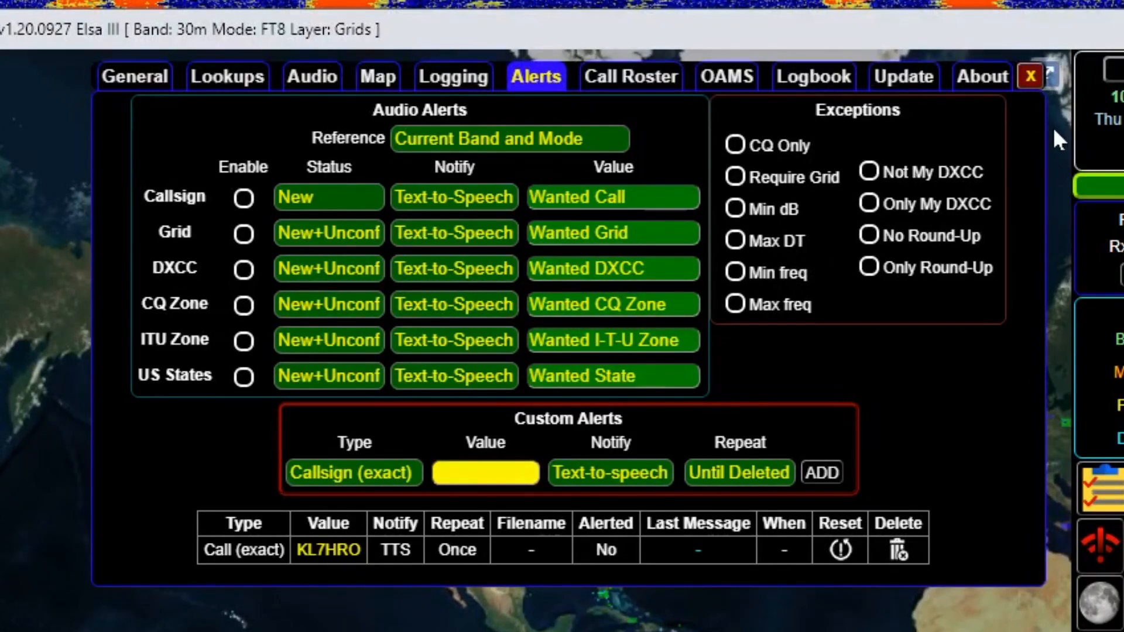
{"action": "left_click", "coordinate": [1030, 77]}
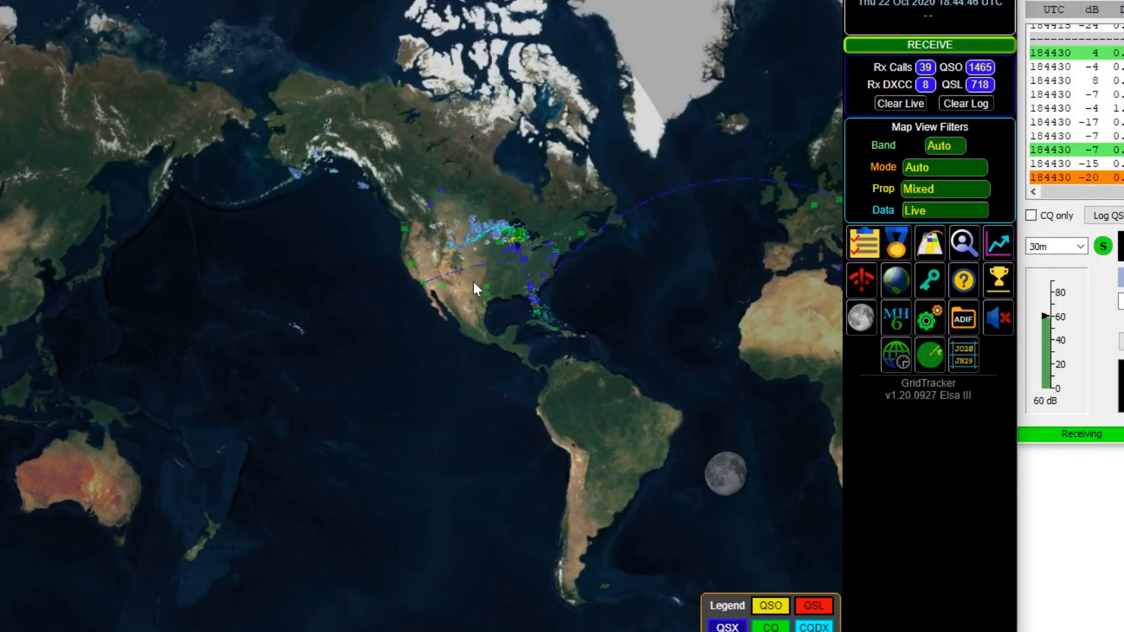
Step: Zoom the map in on the United States and examine the call details of stations in the highlighted grid squares
{"action": "scroll", "coordinate": [479, 282], "scroll_direction": "up", "scroll_amount": 3}
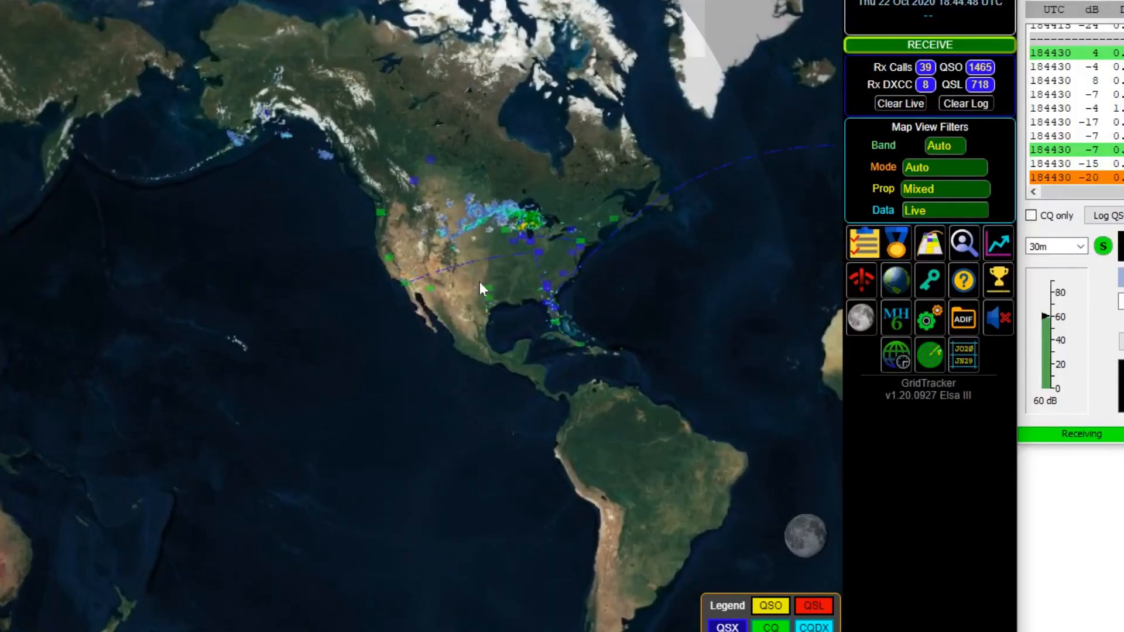
{"action": "scroll", "coordinate": [479, 282], "scroll_direction": "up", "scroll_amount": 2}
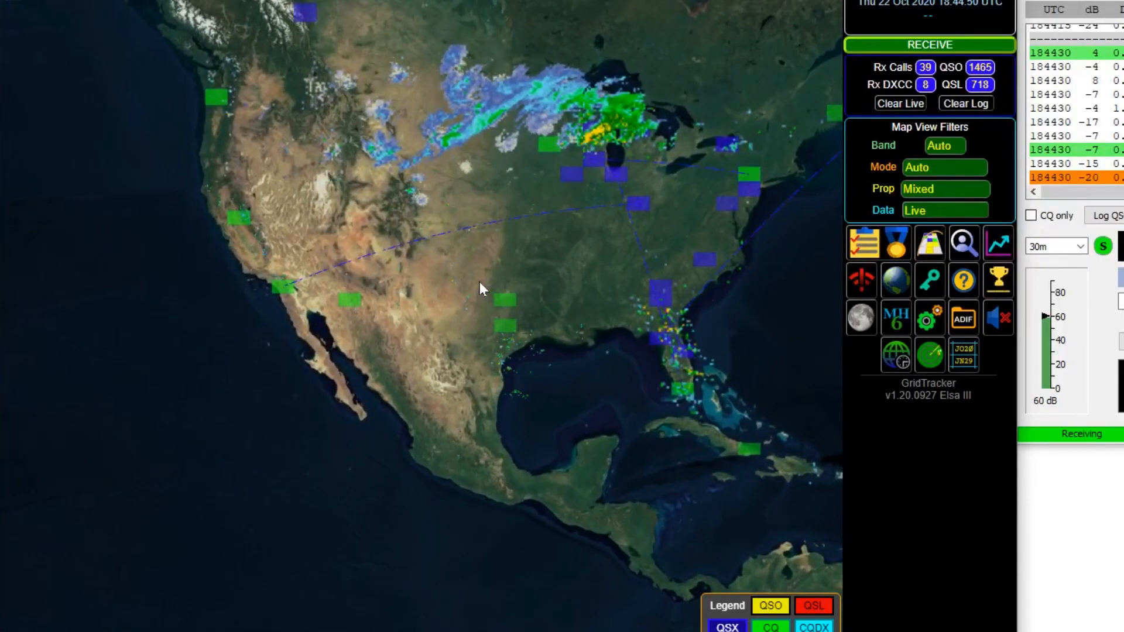
{"action": "mouse_move", "coordinate": [268, 287]}
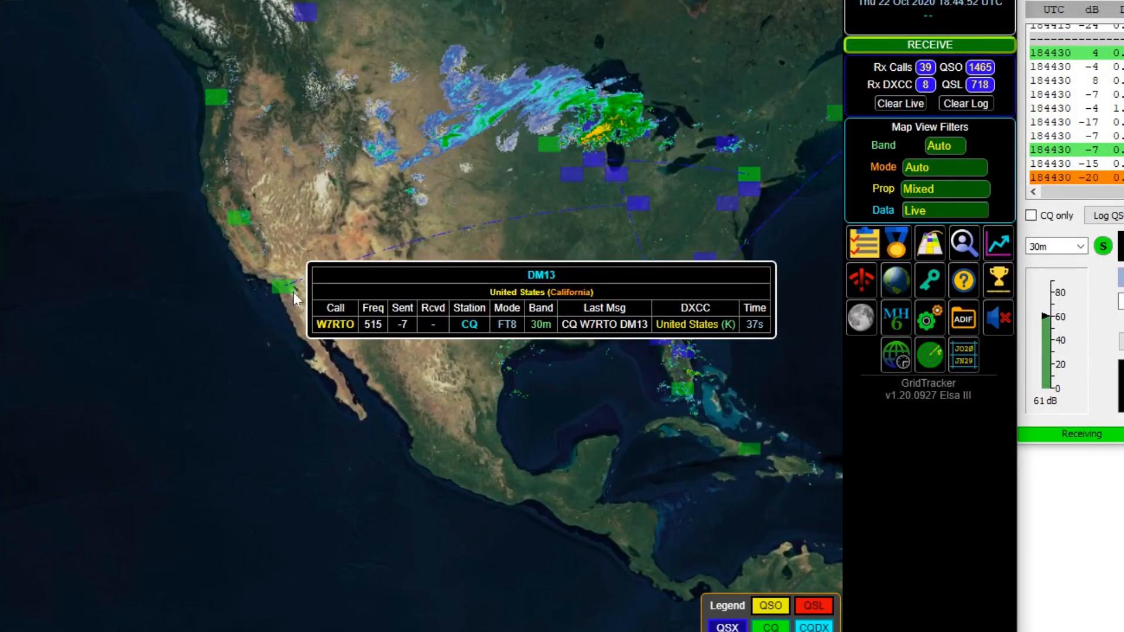
{"action": "mouse_move", "coordinate": [631, 207]}
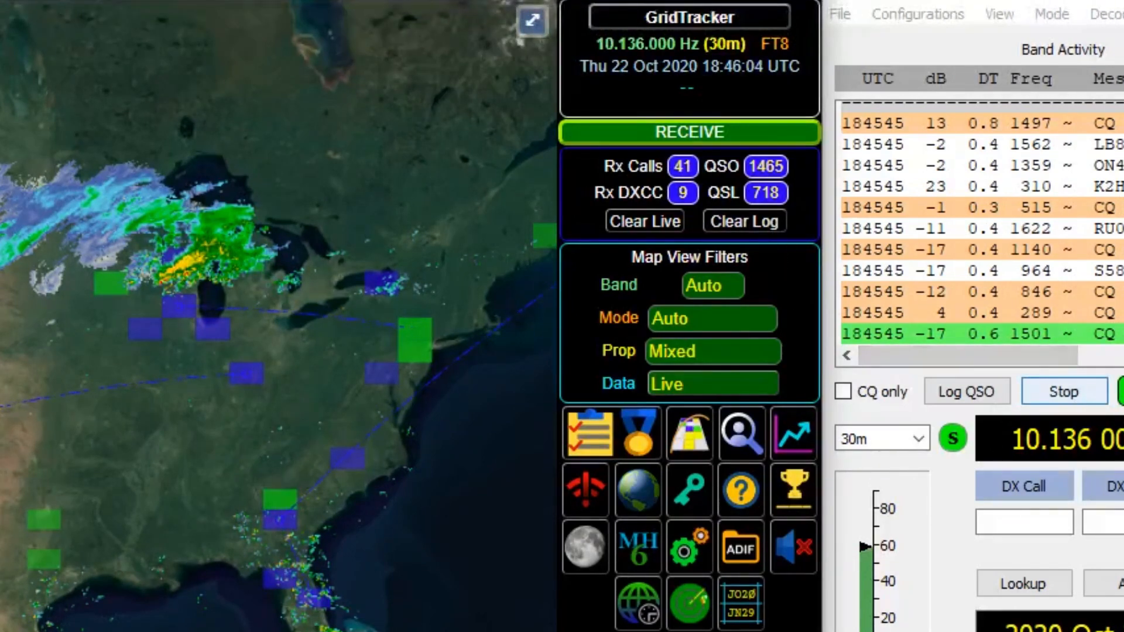
Step: Erase the decoded messages in WSJT-X and clear the live data from the GridTracker map
{"action": "double_click", "coordinate": [1123, 391]}
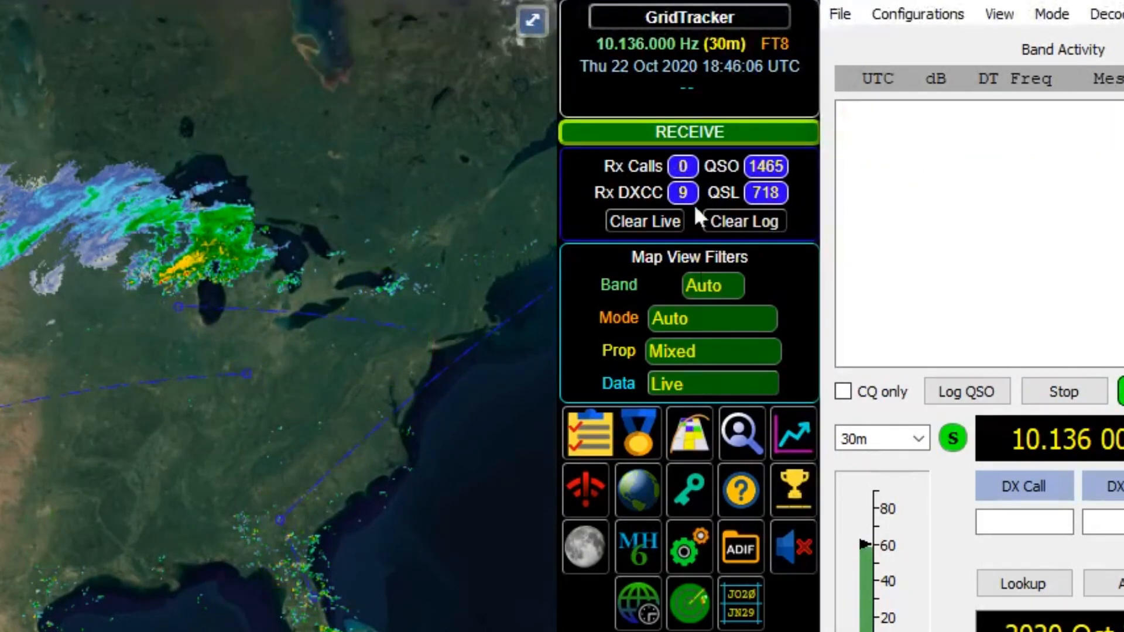
{"action": "left_click", "coordinate": [655, 225]}
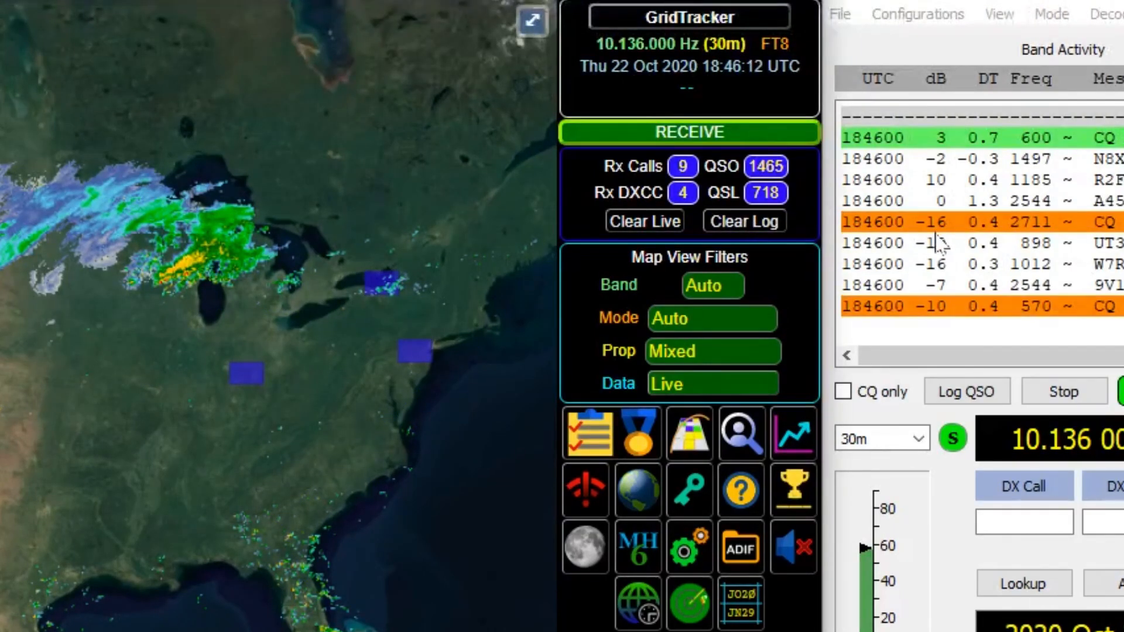
Step: Display the live stations as push pins on the map, inspect them, and switch back to grid squares
{"action": "mouse_move", "coordinate": [393, 306]}
{"action": "left_click", "coordinate": [690, 436]}
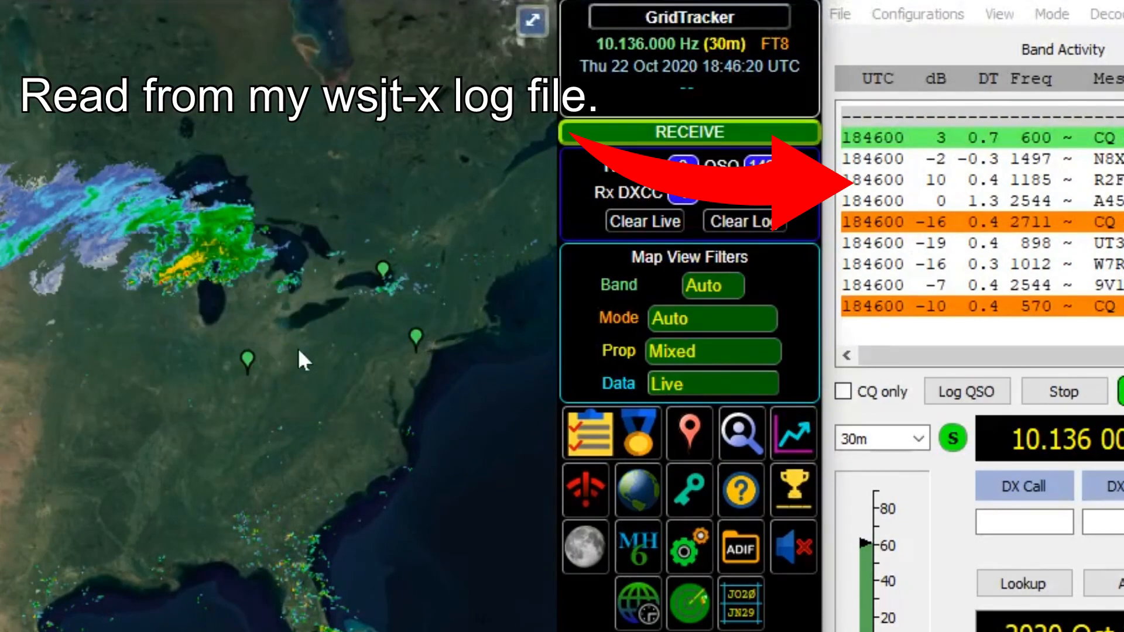
{"action": "mouse_move", "coordinate": [252, 368]}
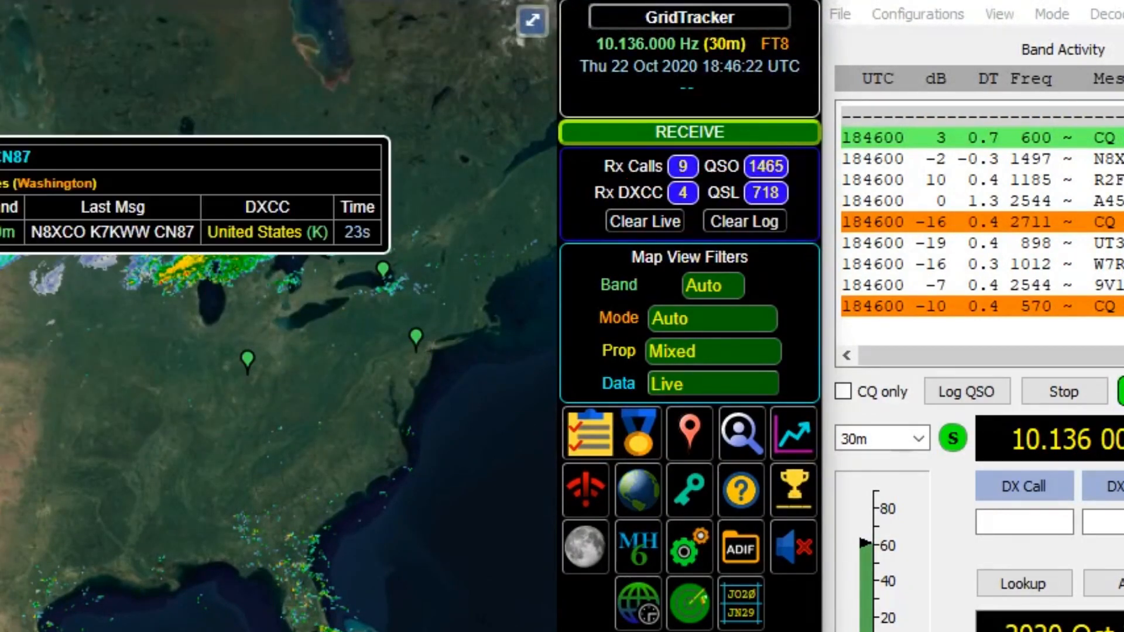
{"action": "left_click", "coordinate": [698, 438]}
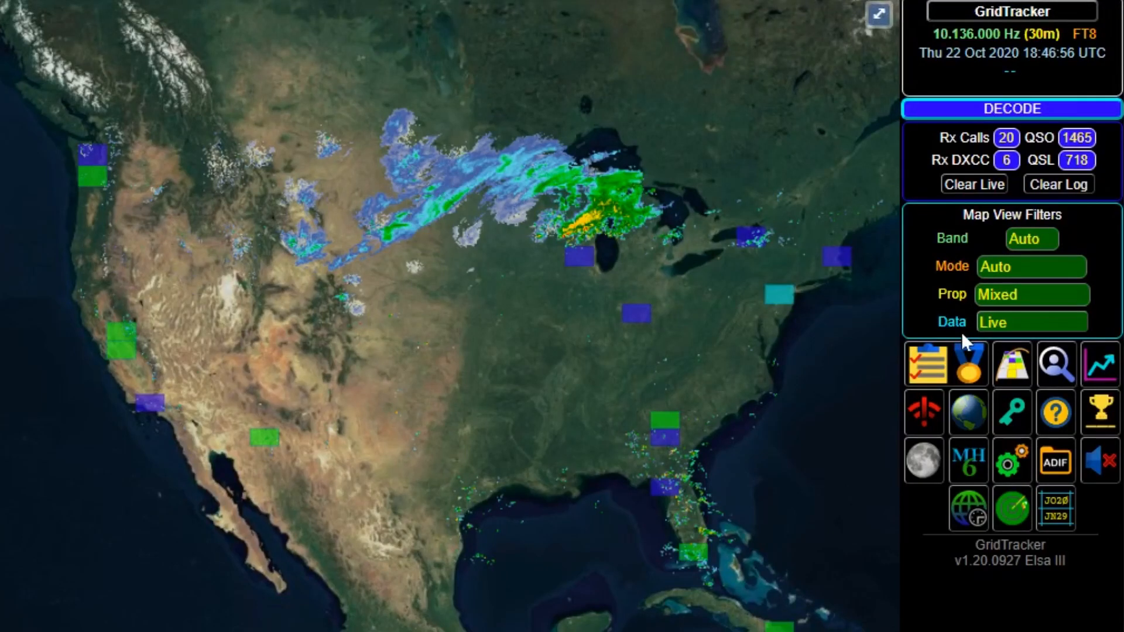
Step: Switch the map's data filter to Logbook and to Logbook & Live to compare the grids, and return it to Live
{"action": "left_click", "coordinate": [1010, 333]}
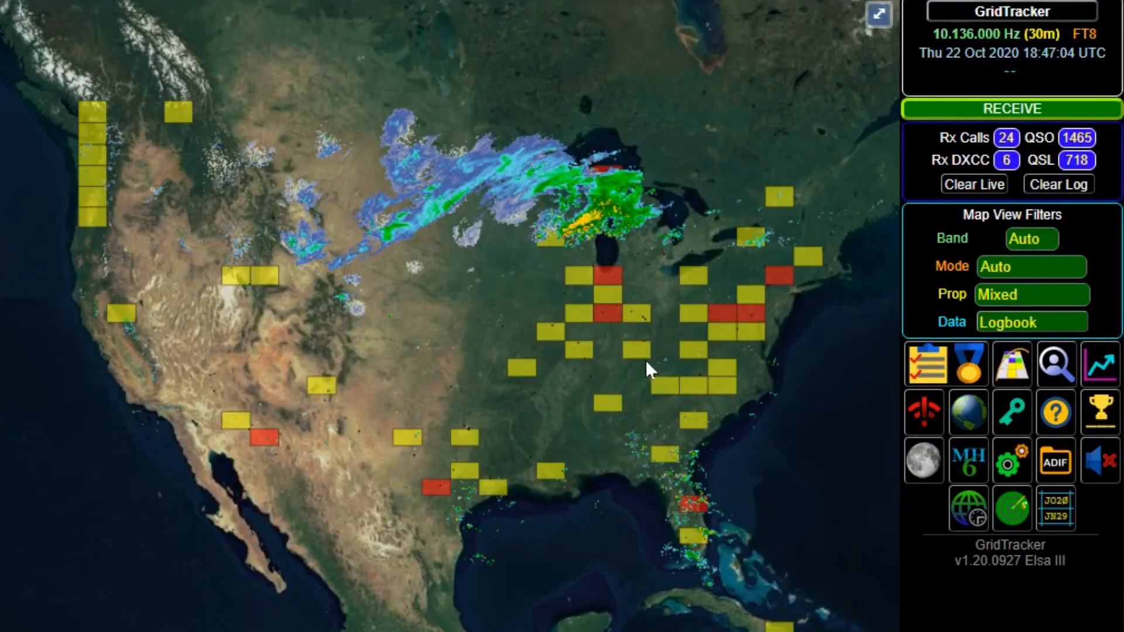
{"action": "mouse_move", "coordinate": [643, 356]}
{"action": "left_click", "coordinate": [1010, 323]}
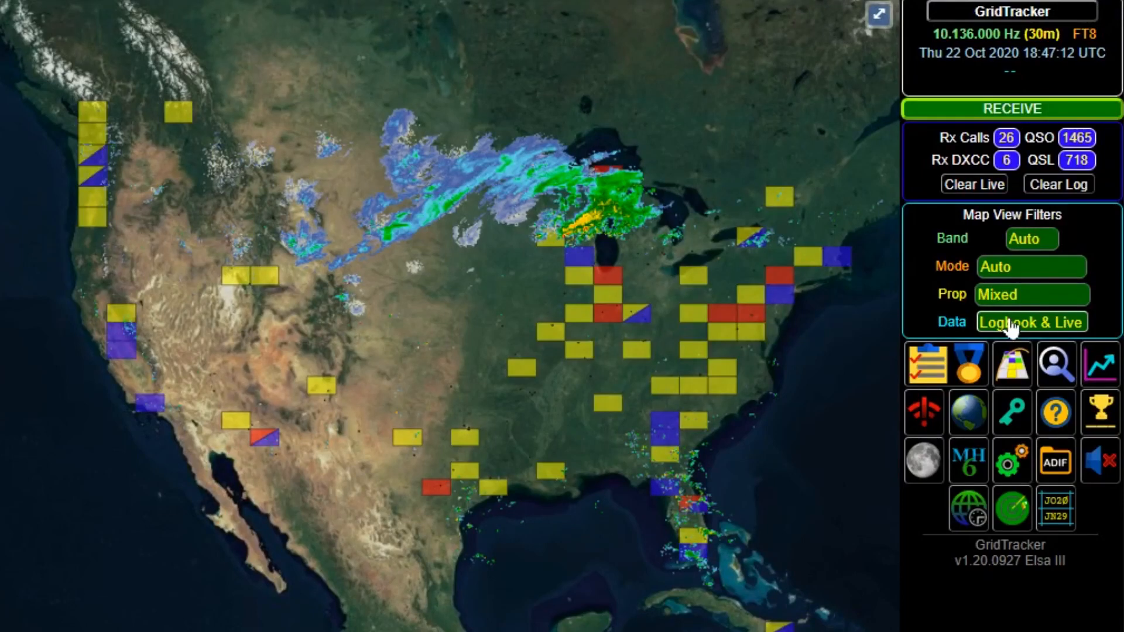
{"action": "left_click", "coordinate": [1009, 323]}
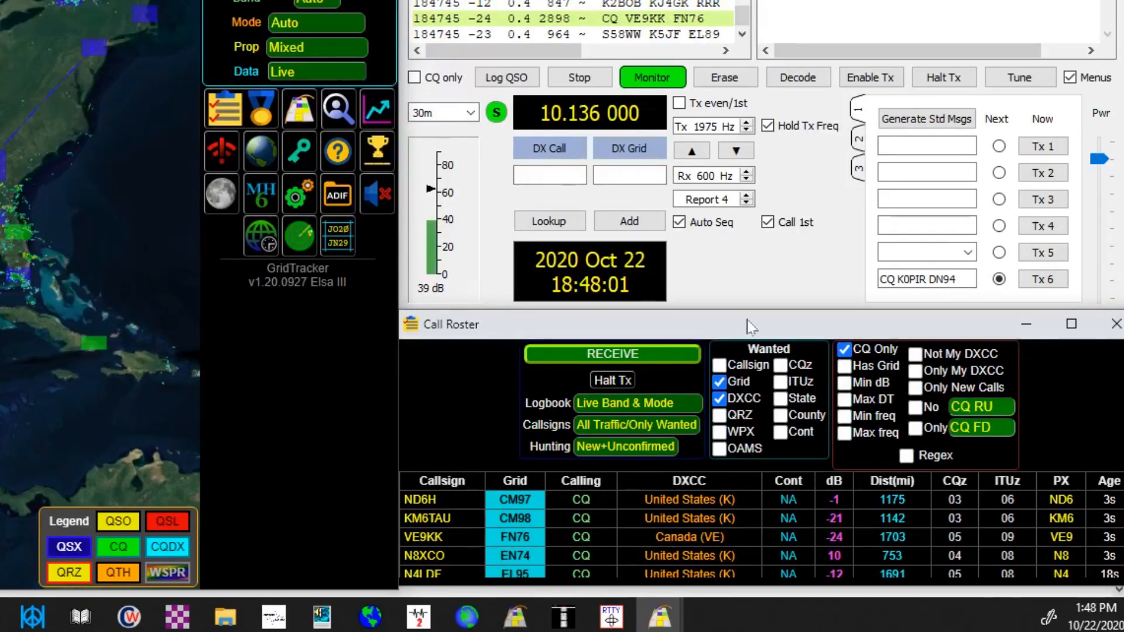
Step: Extend the Call Roster window upward to show more stations, and call the Cuban station in grid FL20 from the roster
{"action": "left_click_drag", "start_coordinate": [739, 310], "coordinate": [738, 149]}
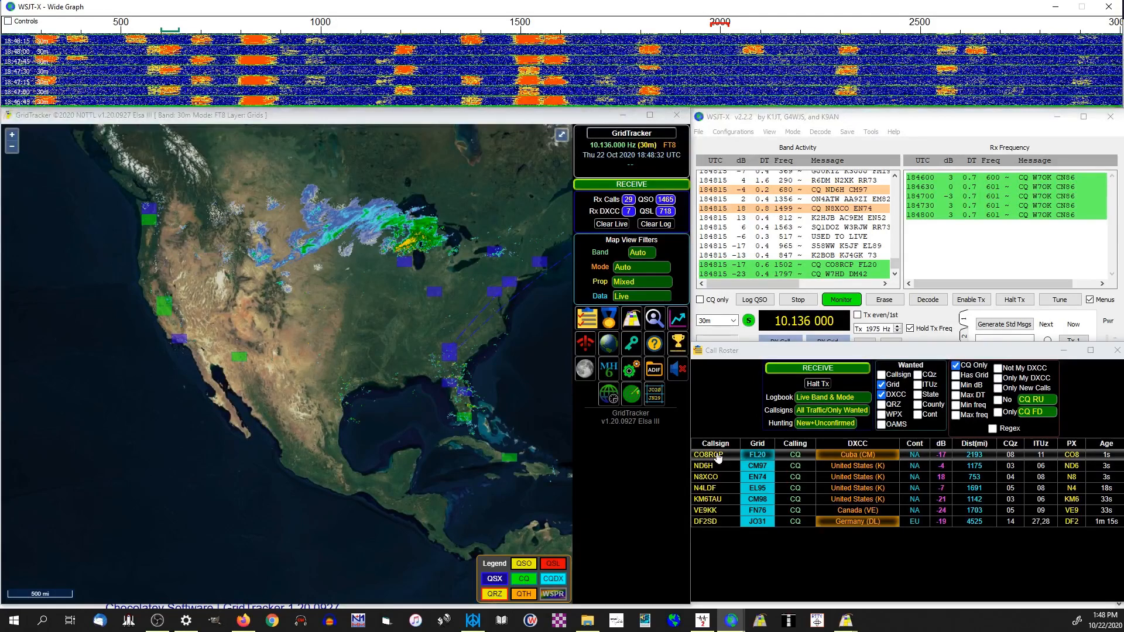
{"action": "left_click", "coordinate": [718, 456]}
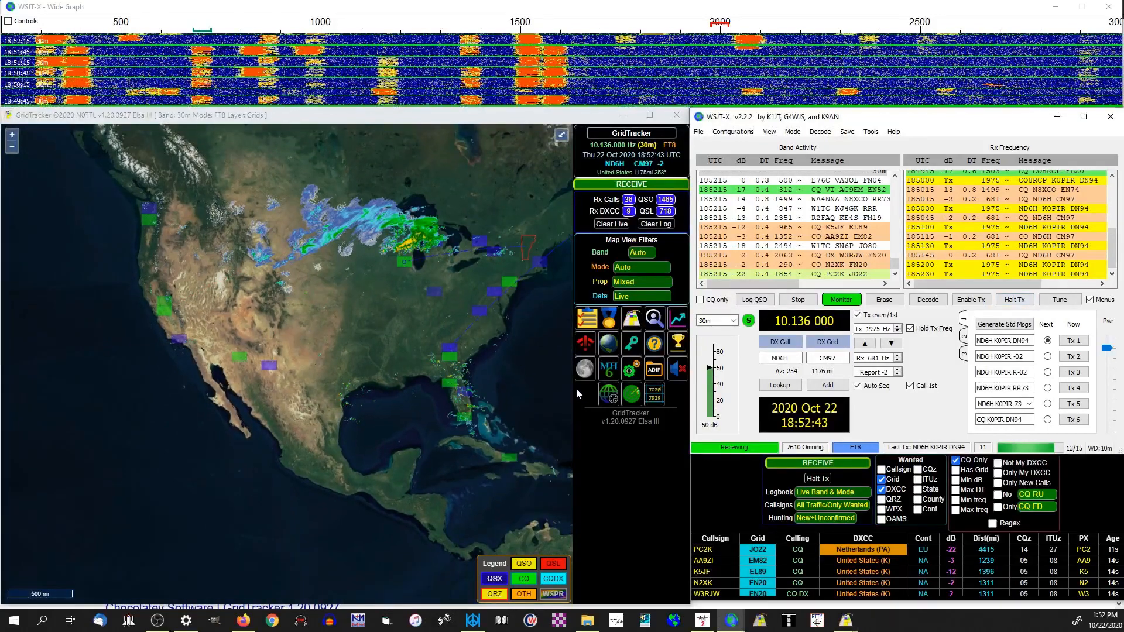
Step: Turn on GridTracker's online mode, and switch WSJT-X to the 40 m band at 7.074 MHz
{"action": "left_click", "coordinate": [584, 347]}
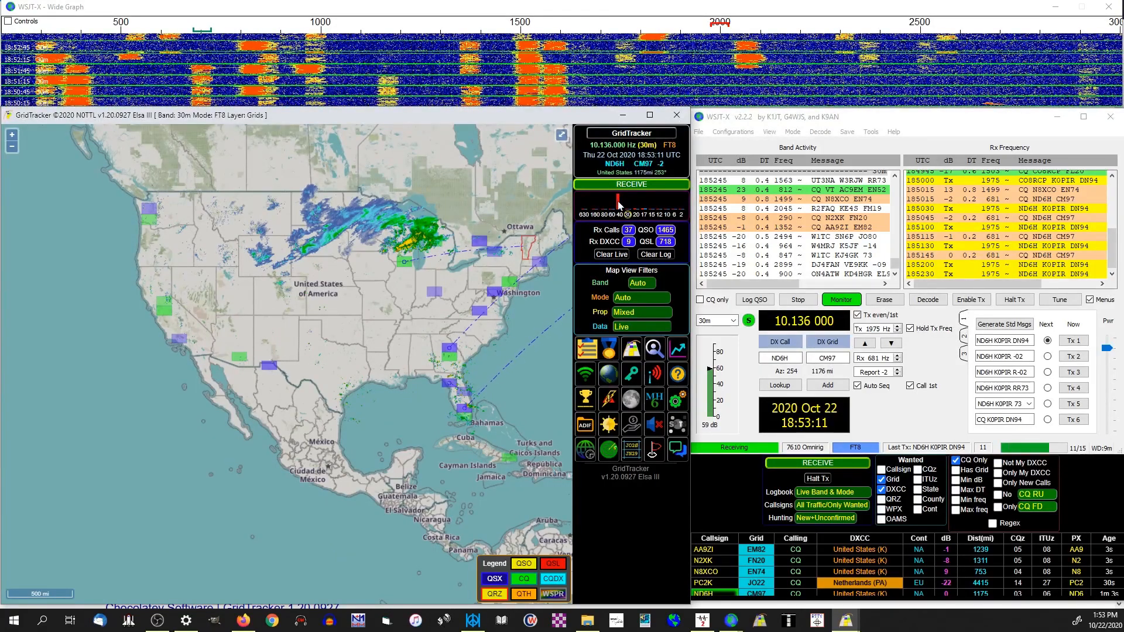
{"action": "left_click", "coordinate": [733, 321]}
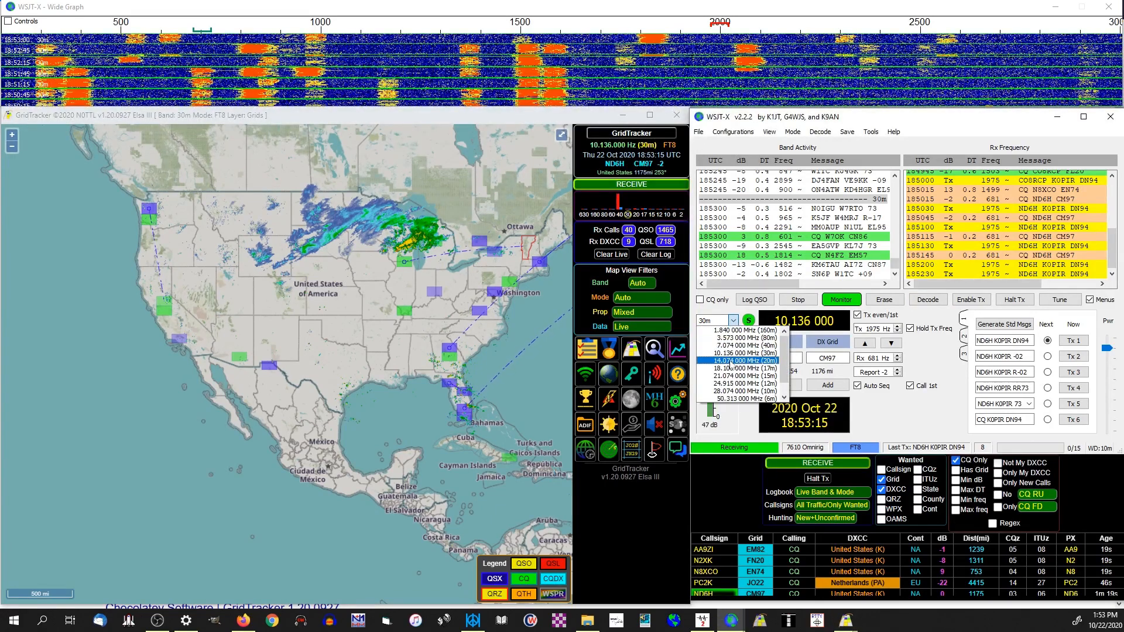
{"action": "left_click", "coordinate": [734, 345]}
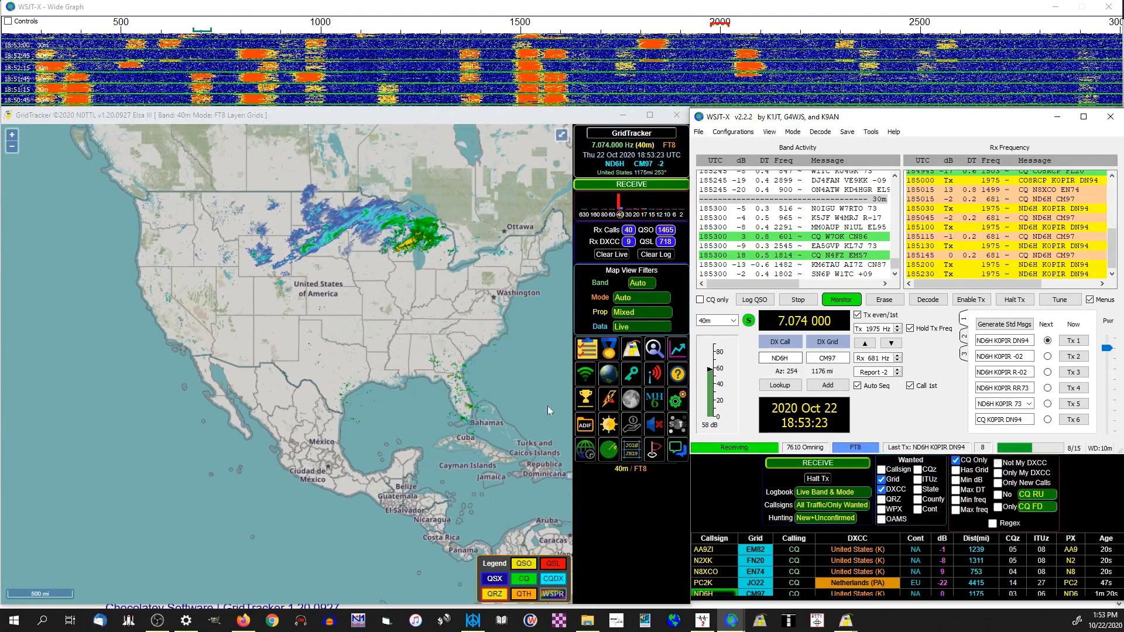
Step: Erase the old 30 m decodes from both WSJT-X message lists and clear GridTracker's live data
{"action": "double_click", "coordinate": [888, 302]}
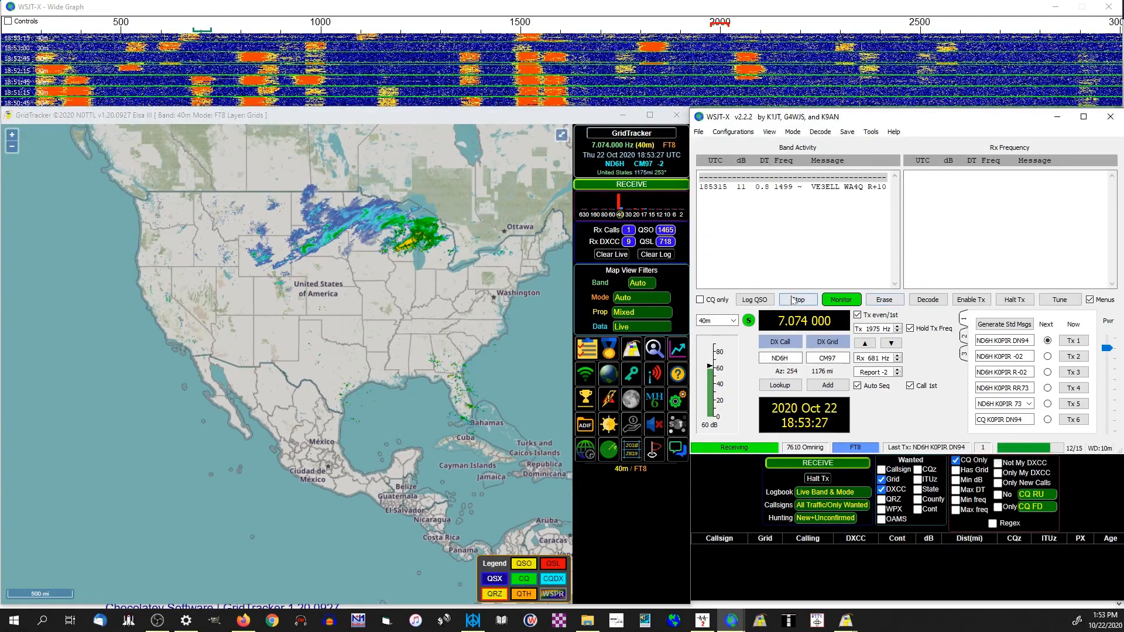
{"action": "left_click", "coordinate": [622, 255]}
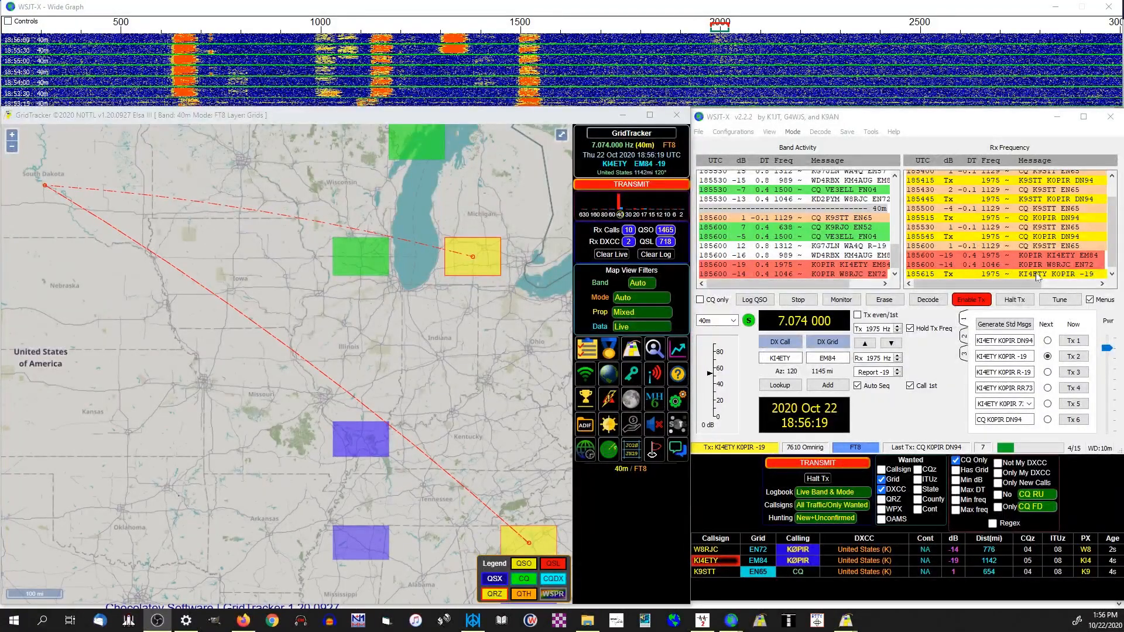
Step: Answer the station from grid EM84 in the Rx Frequency messages, and inspect the calling stations' grid squares on the map
{"action": "double_click", "coordinate": [1037, 255]}
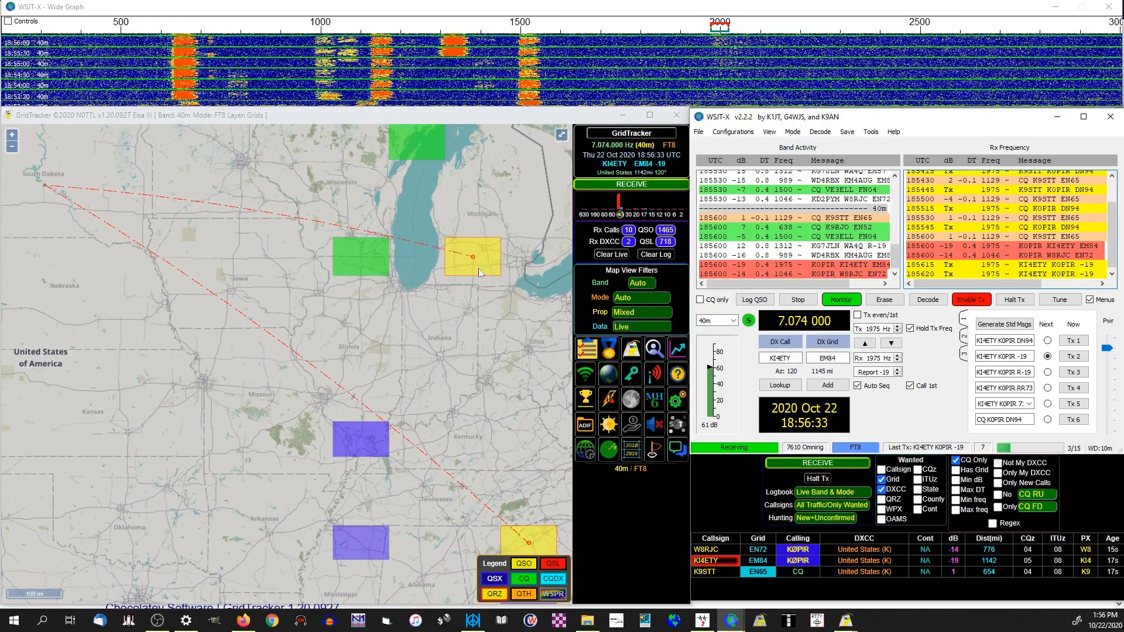
{"action": "mouse_move", "coordinate": [481, 261]}
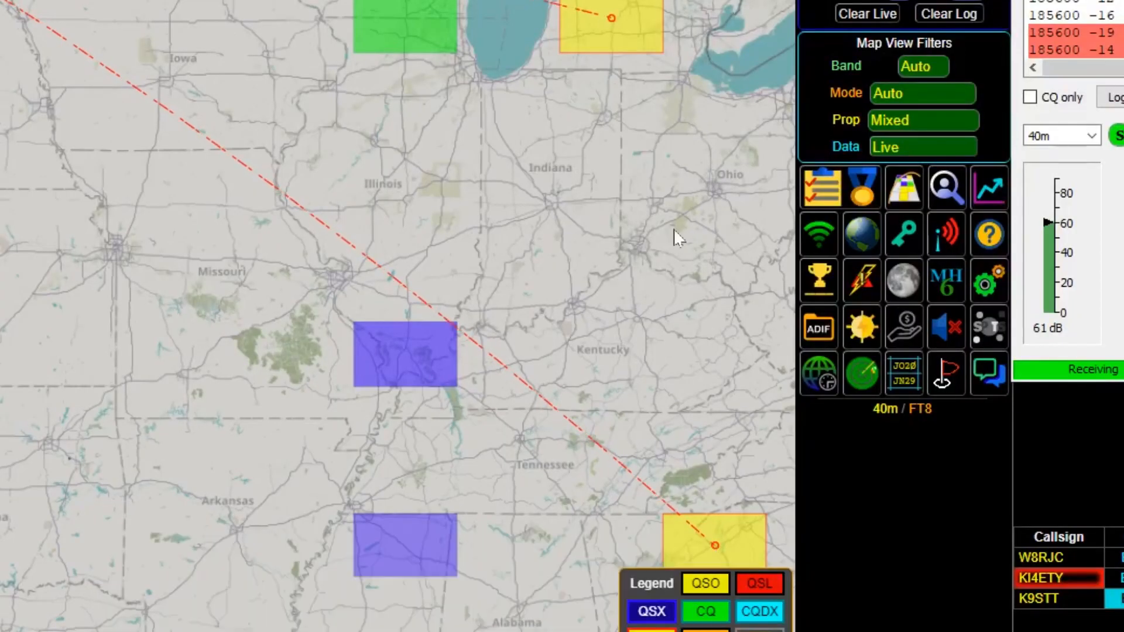
{"action": "mouse_move", "coordinate": [480, 254]}
{"action": "mouse_move", "coordinate": [731, 542]}
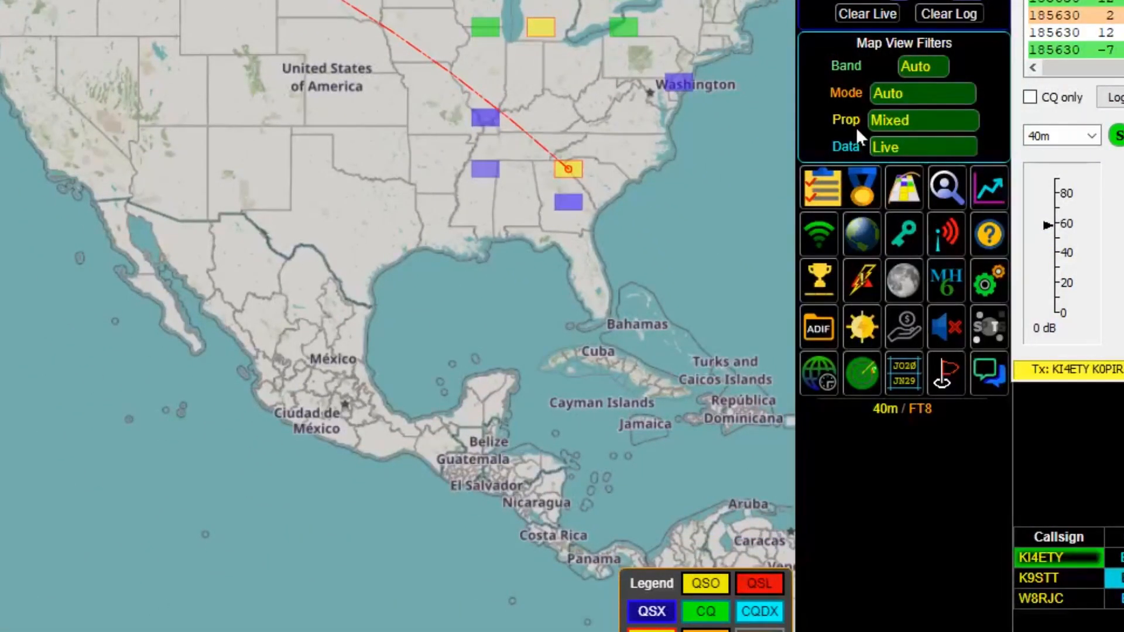
{"action": "mouse_move", "coordinate": [567, 171]}
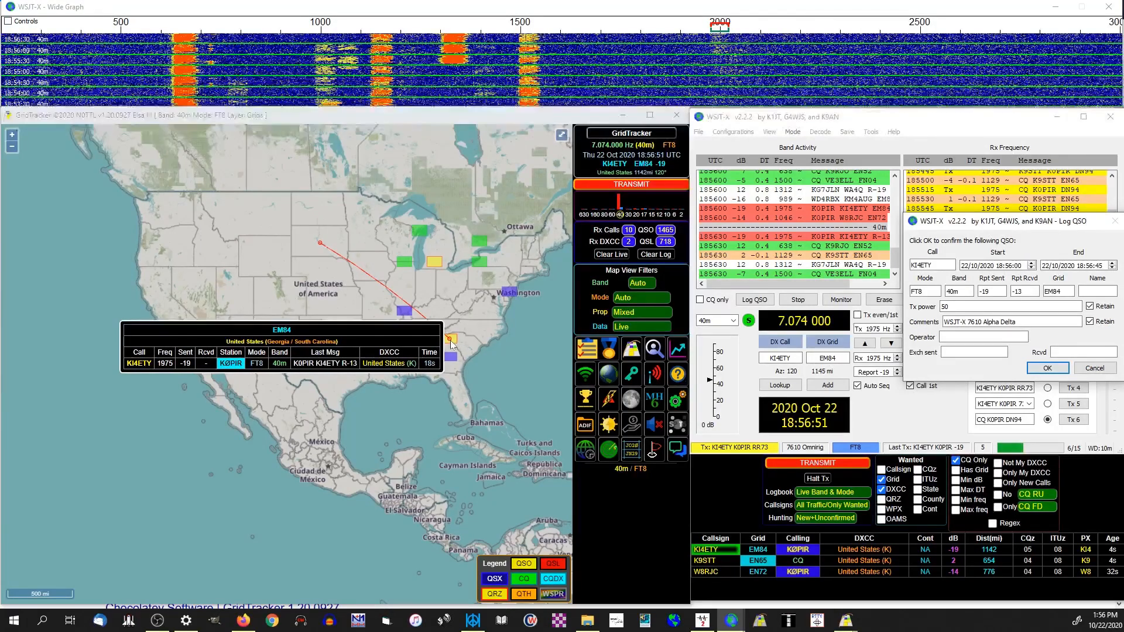
Step: View the EM84 grid square up close on the map, and log the 40 m FT8 contact with that station
{"action": "scroll", "coordinate": [481, 346], "scroll_direction": "up", "scroll_amount": 1}
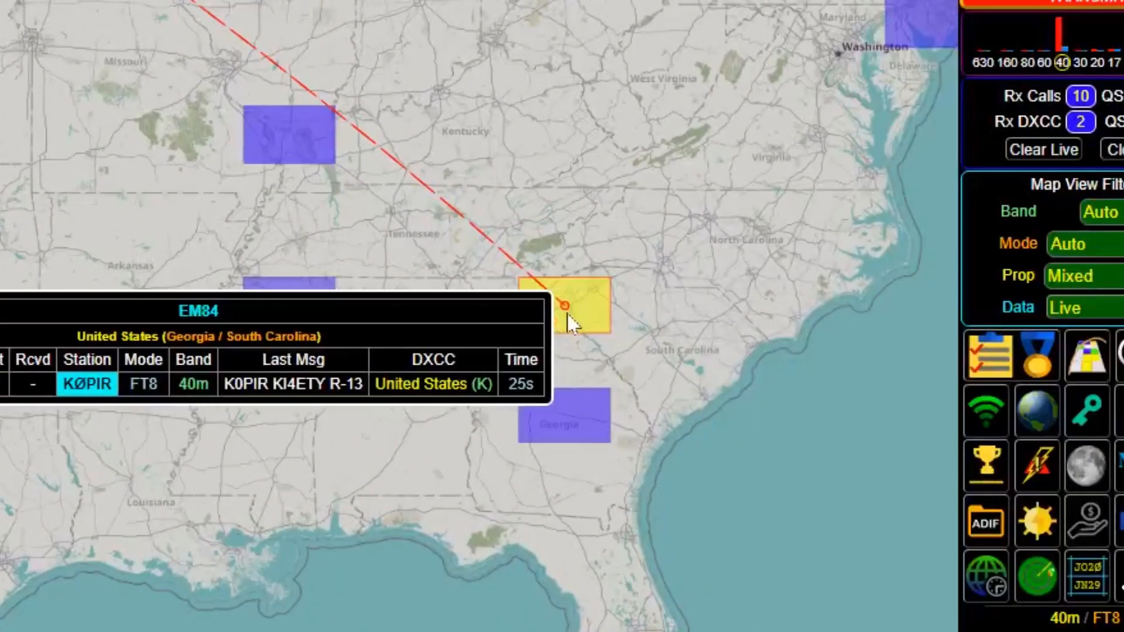
{"action": "mouse_move", "coordinate": [571, 321]}
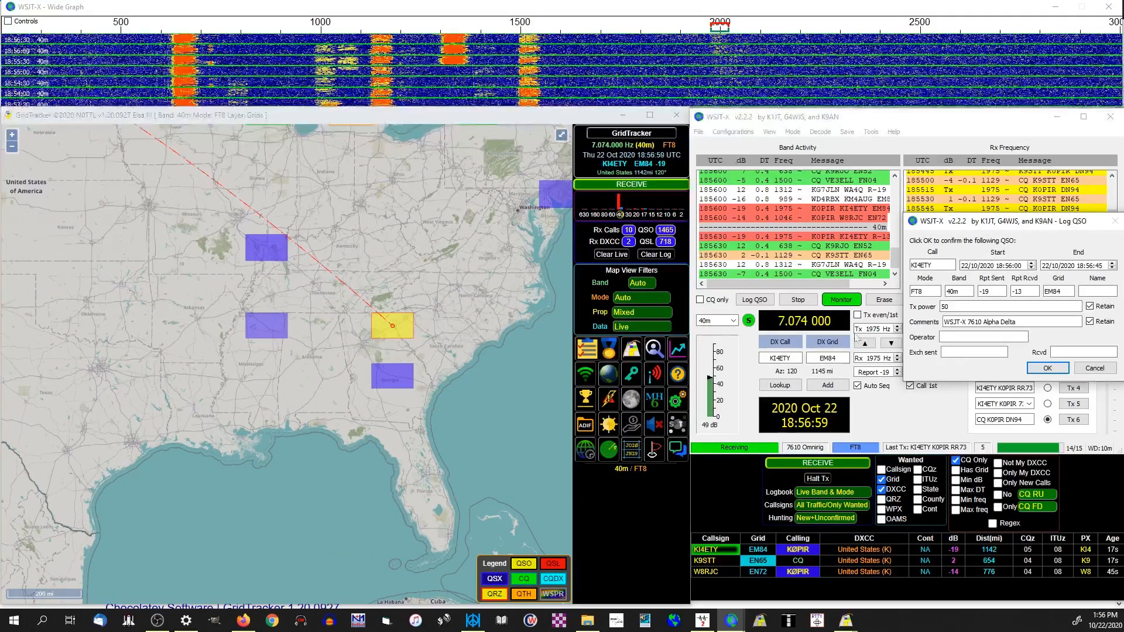
{"action": "left_click", "coordinate": [1047, 367]}
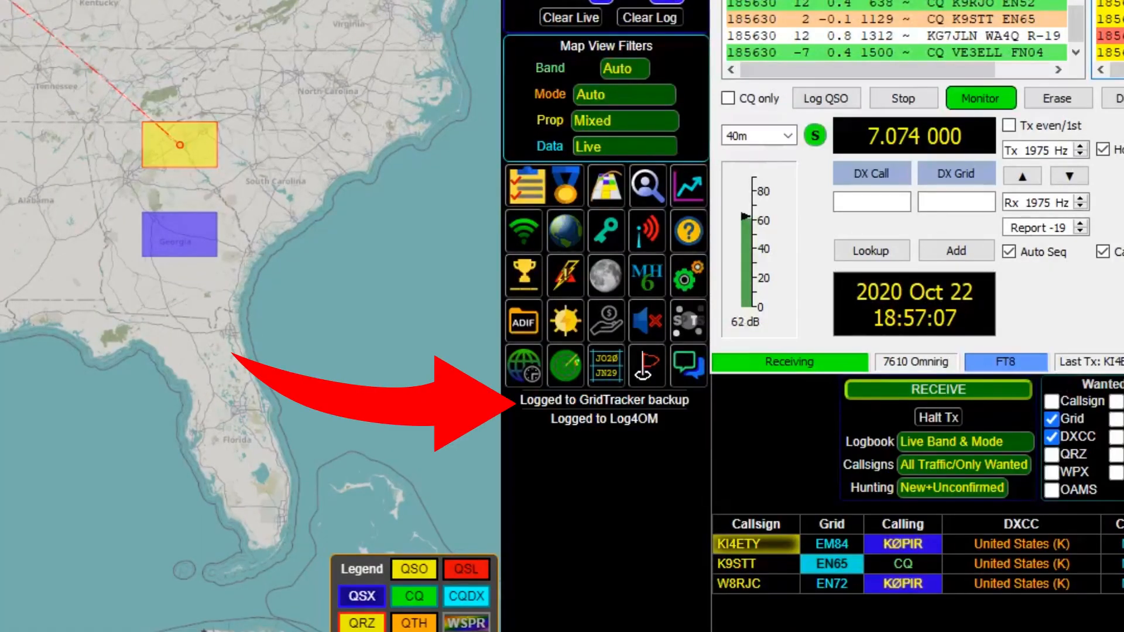
Step: Answer the station from grid EN72 in the Rx Frequency messages, and log the completed 40 m FT8 contact
{"action": "double_click", "coordinate": [985, 237]}
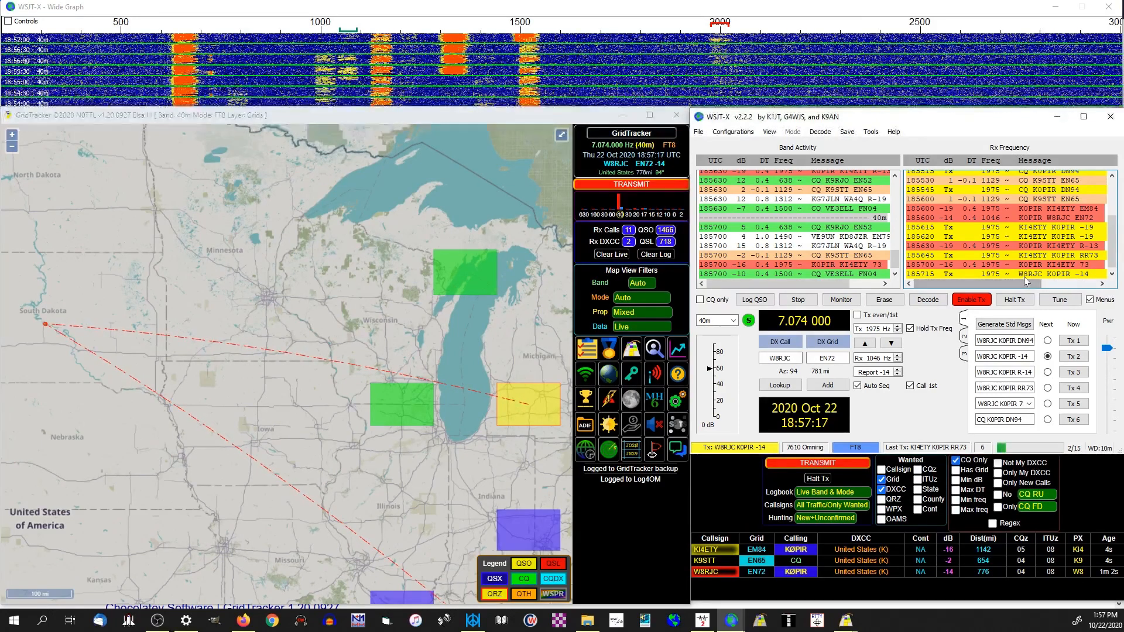
{"action": "mouse_move", "coordinate": [541, 401]}
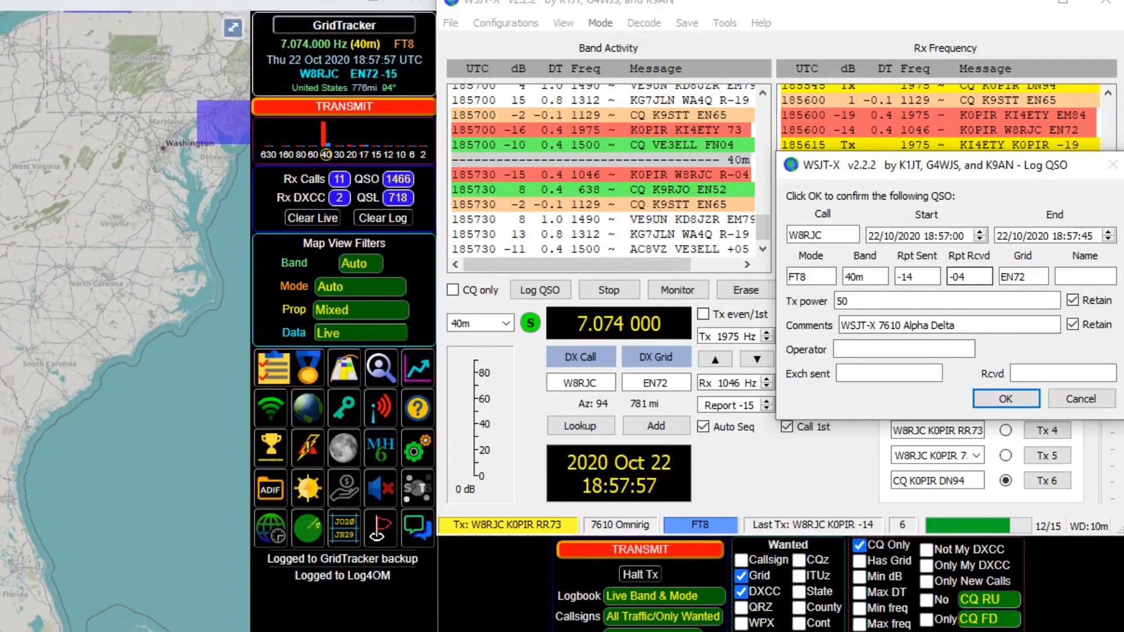
{"action": "left_click", "coordinate": [1011, 397]}
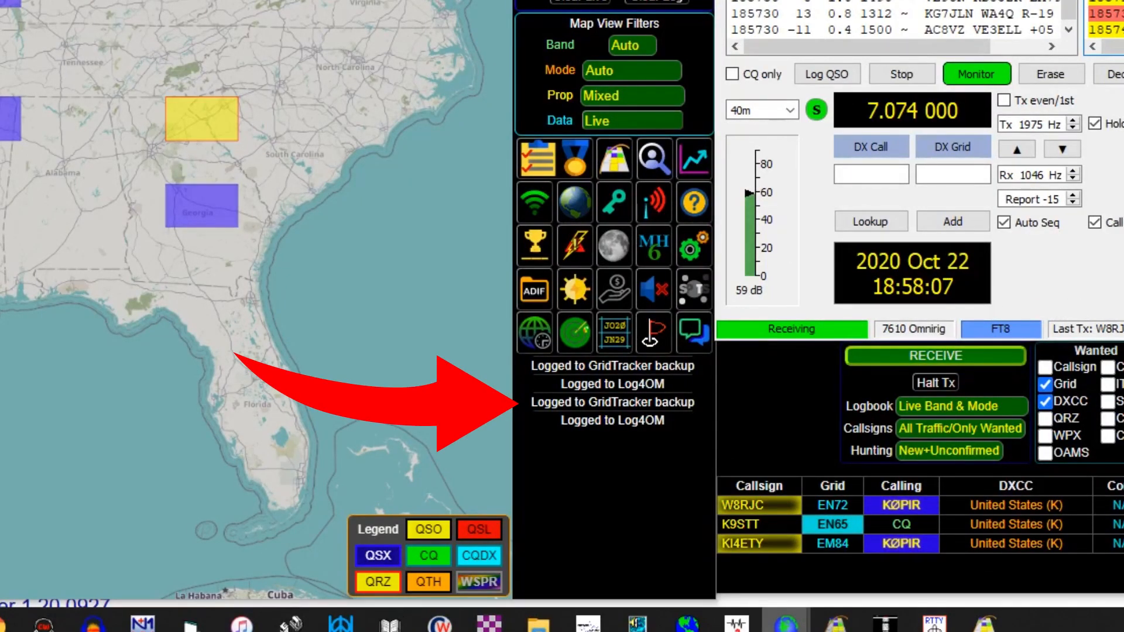
Step: Bring the Call Roster to the front and turn its Grid wanted filter off and back on
{"action": "mouse_move", "coordinate": [736, 622]}
{"action": "left_click", "coordinate": [736, 544]}
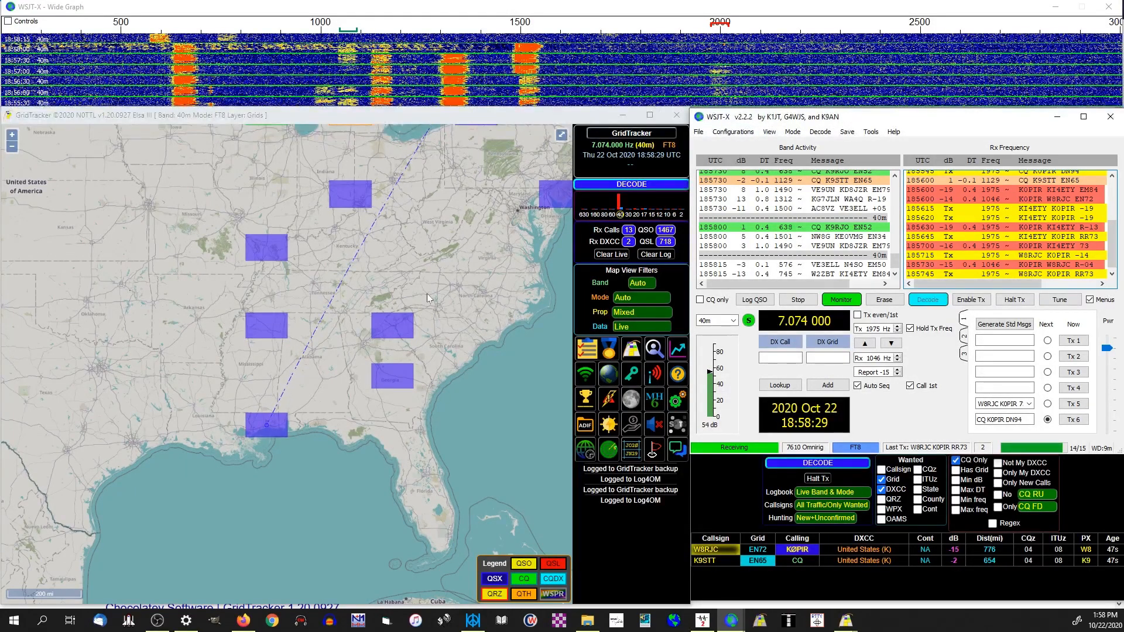
{"action": "left_click", "coordinate": [1082, 502]}
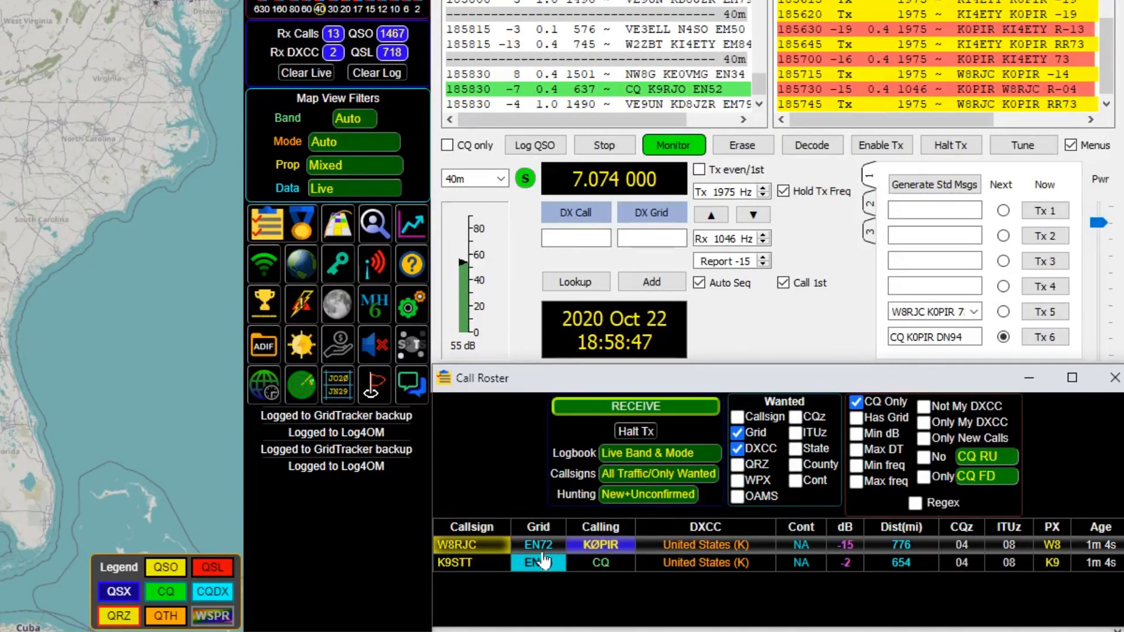
{"action": "left_click", "coordinate": [737, 433]}
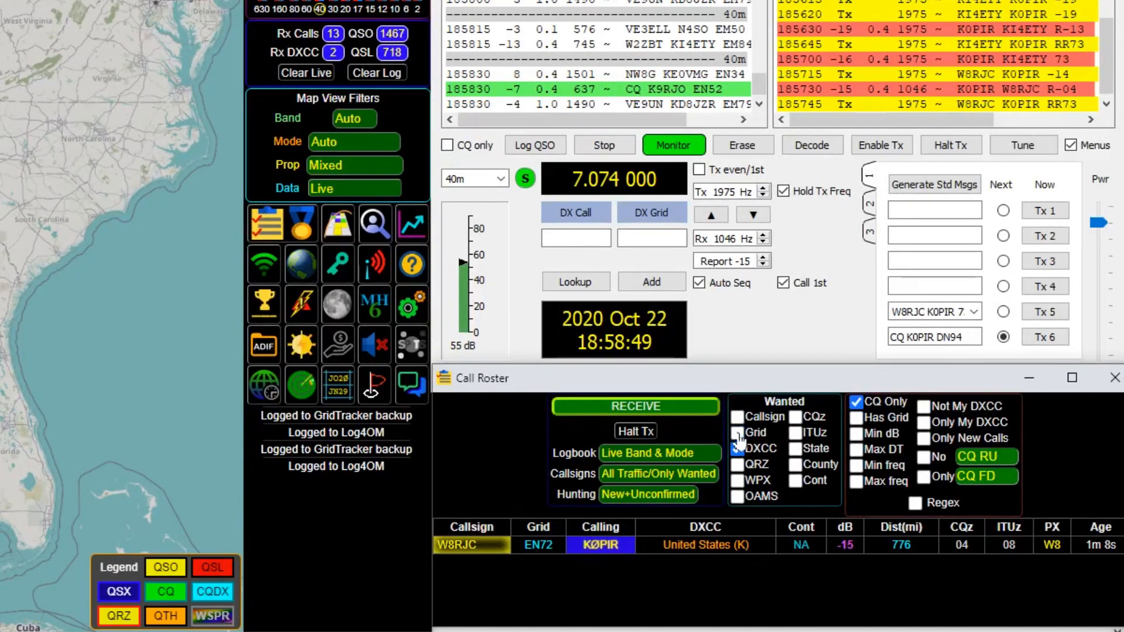
{"action": "left_click", "coordinate": [738, 434]}
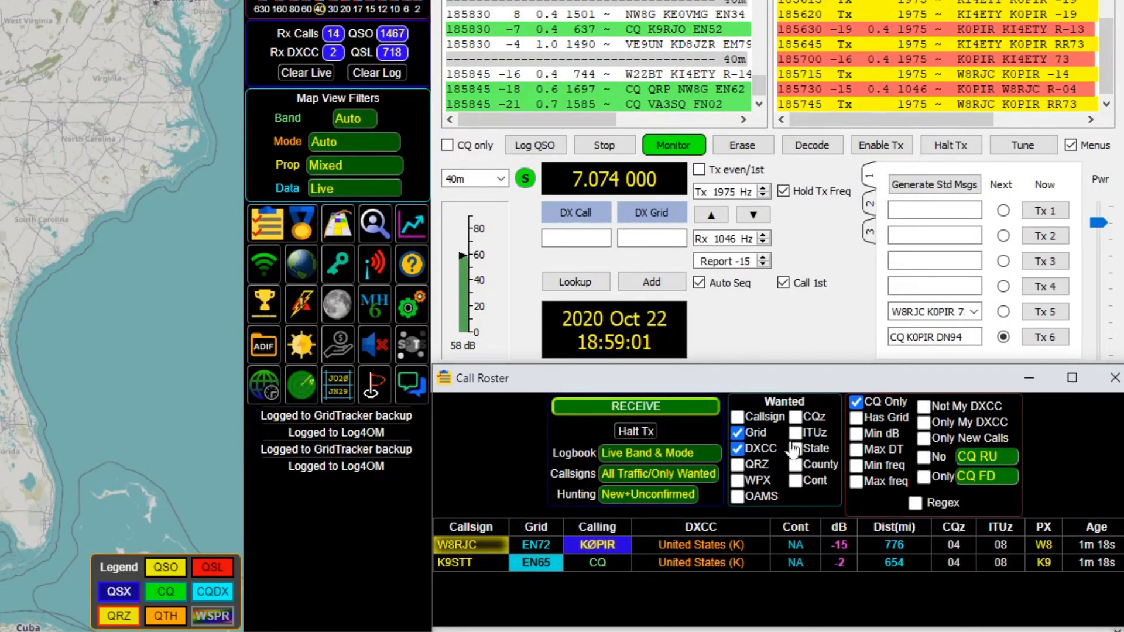
Step: Turn the Call Roster's DXCC wanted filter off and back on, and do the same with CQ Only
{"action": "left_click", "coordinate": [748, 451]}
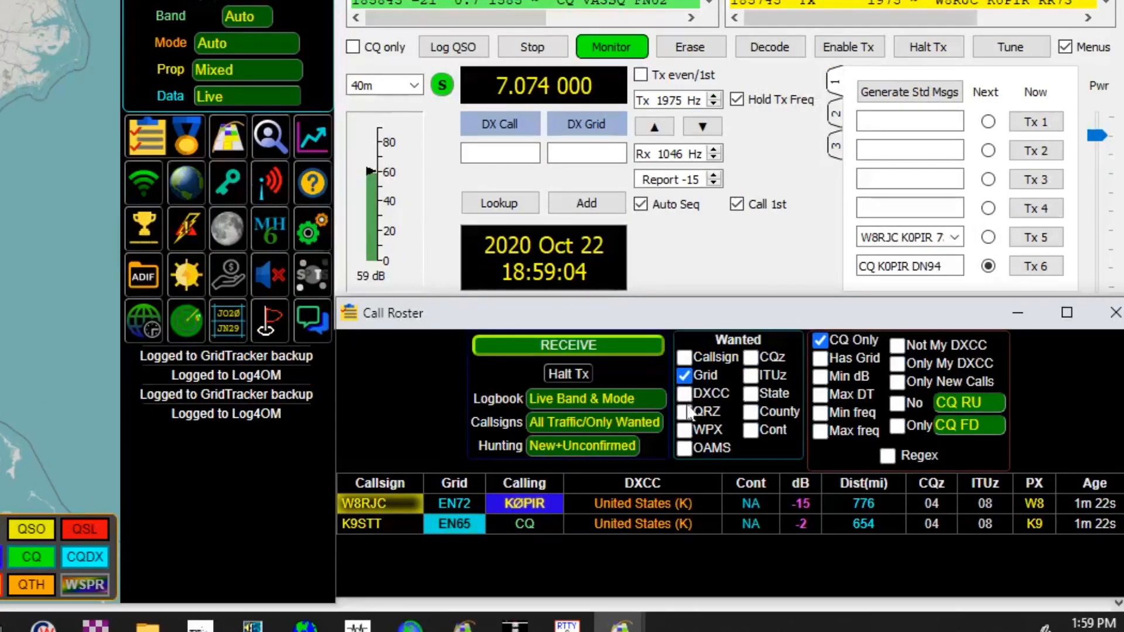
{"action": "left_click", "coordinate": [685, 395]}
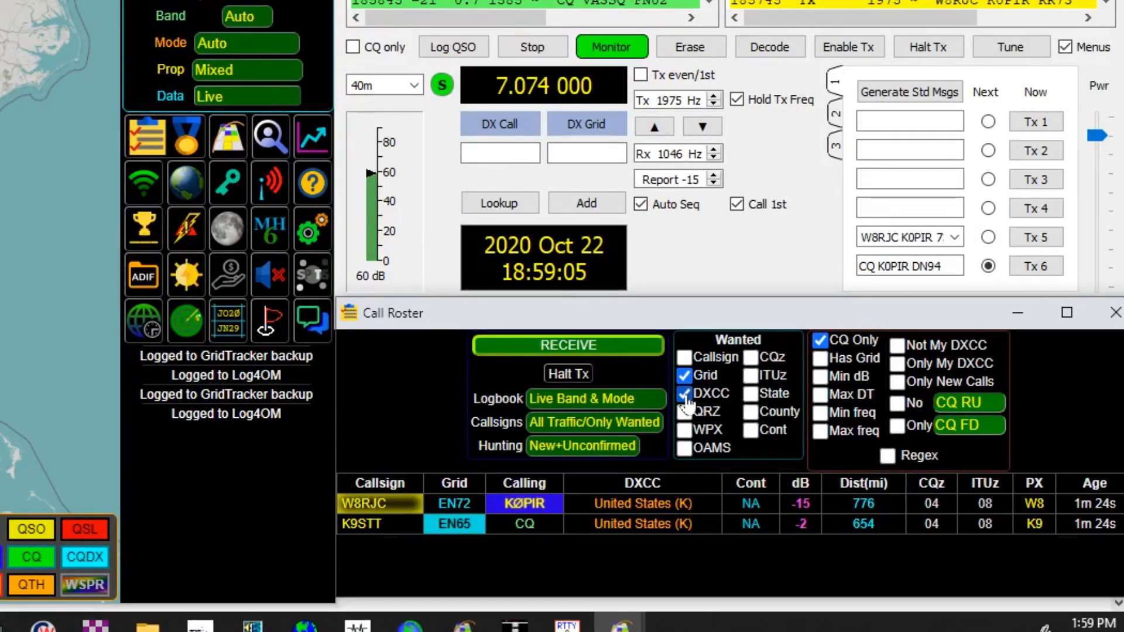
{"action": "left_click", "coordinate": [827, 345]}
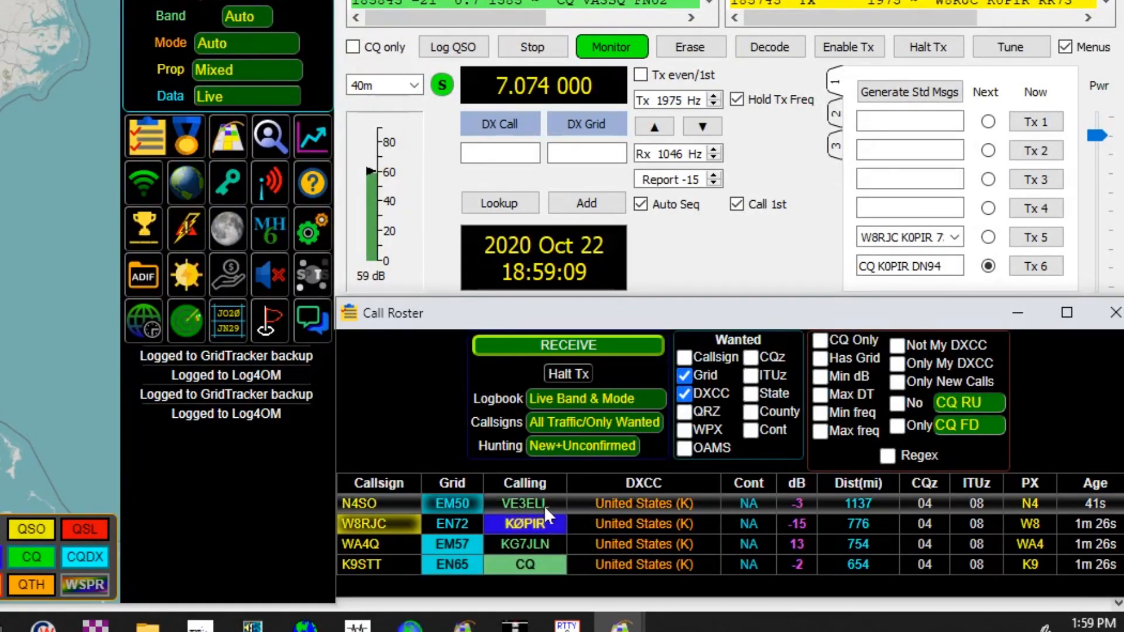
{"action": "left_click", "coordinate": [827, 345]}
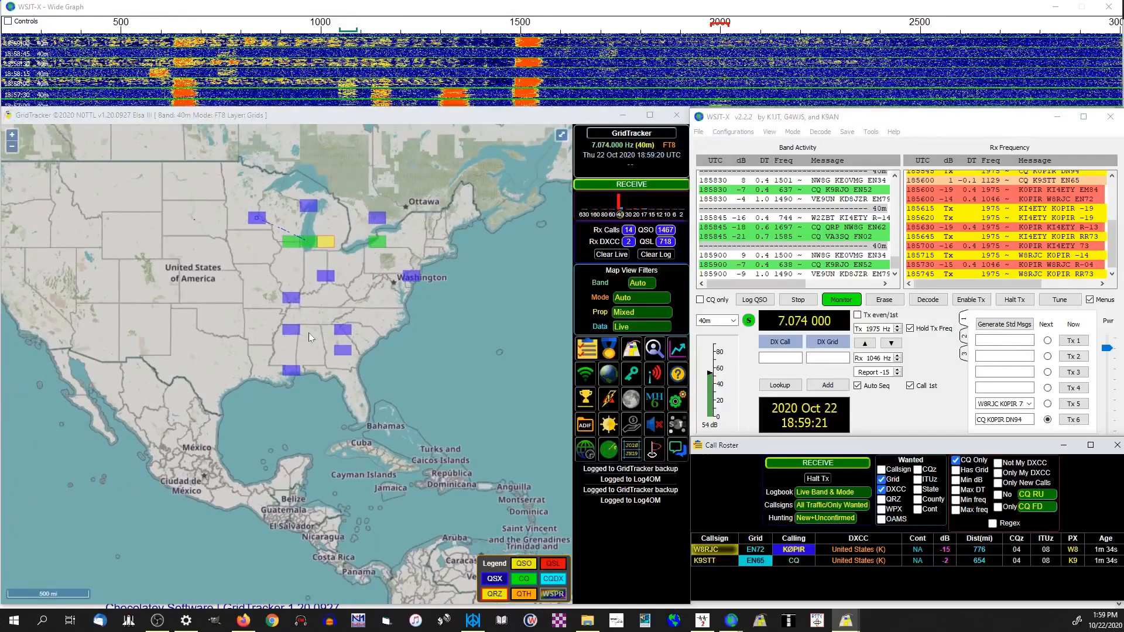
Step: Examine the active grid squares and contact paths across North America on the GridTracker map
{"action": "scroll", "coordinate": [308, 332], "scroll_direction": "down", "scroll_amount": 1}
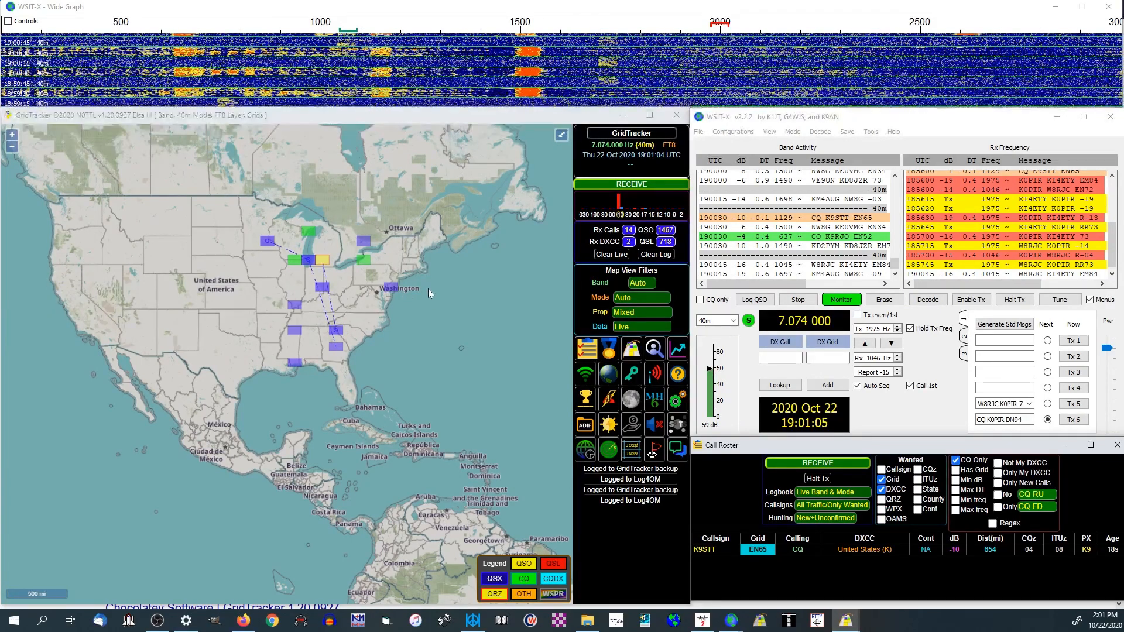
{"action": "mouse_move", "coordinate": [391, 289]}
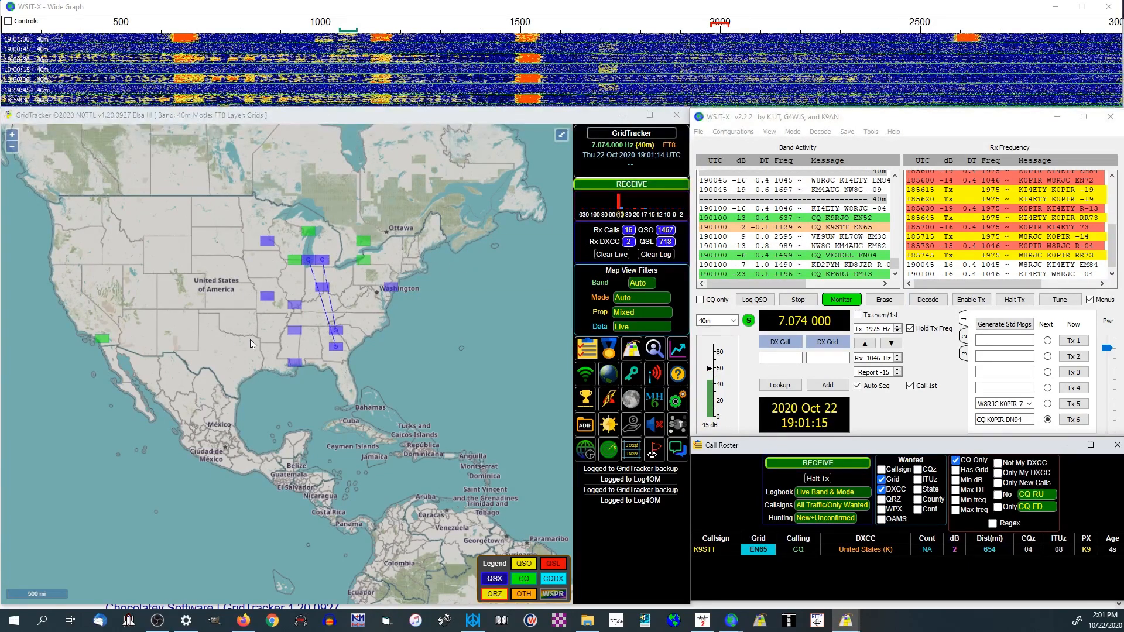
{"action": "mouse_move", "coordinate": [303, 366]}
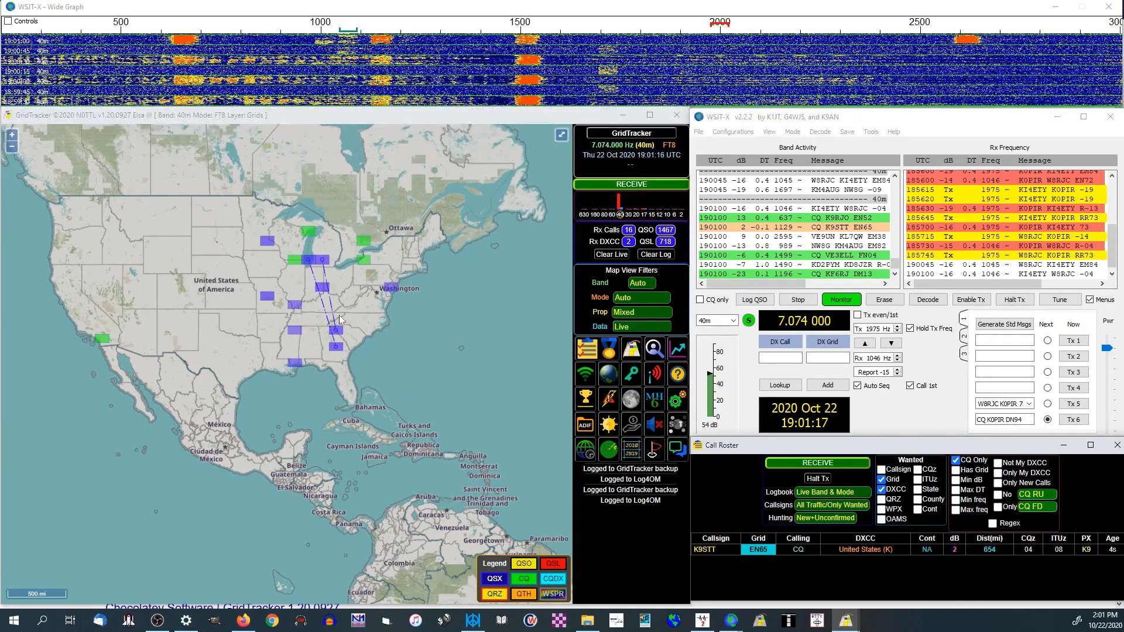